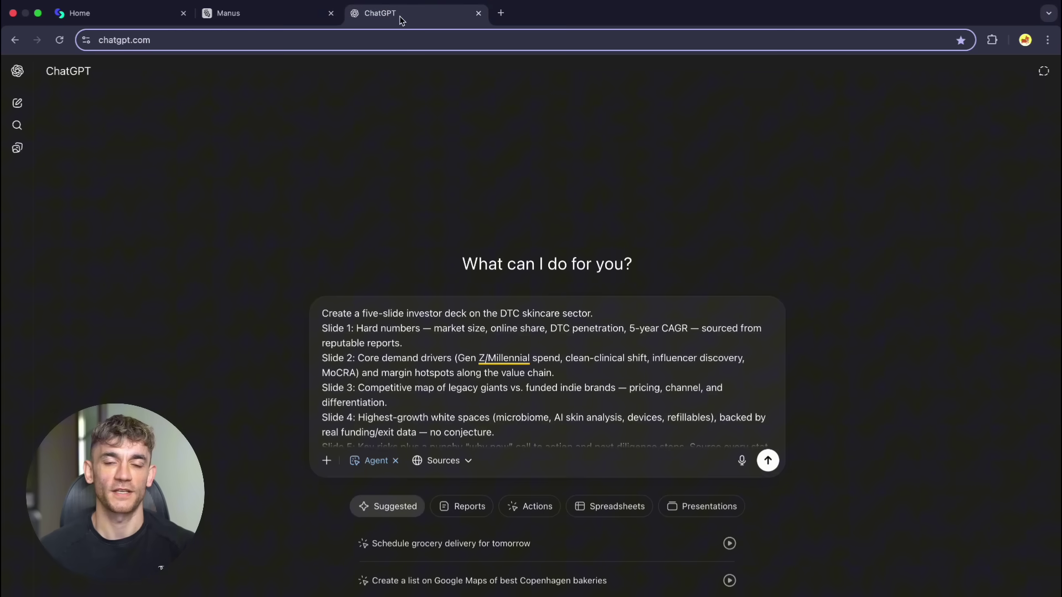
- Send the five-slide DTC skincare deck request in Skywork and to ChatGPT's agent
click(126, 26)
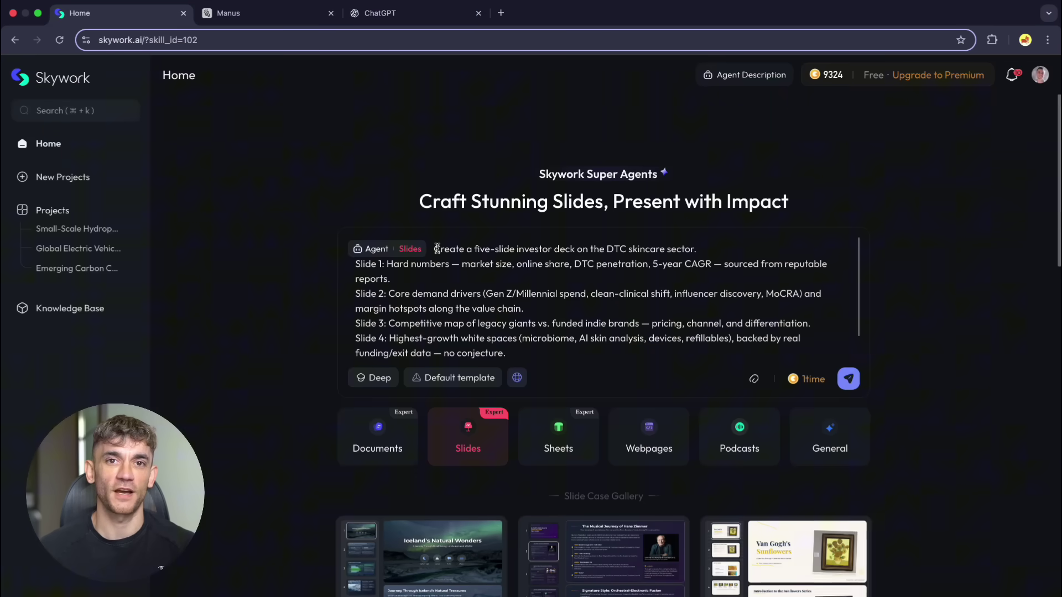
scroll(679, 285, down, 2)
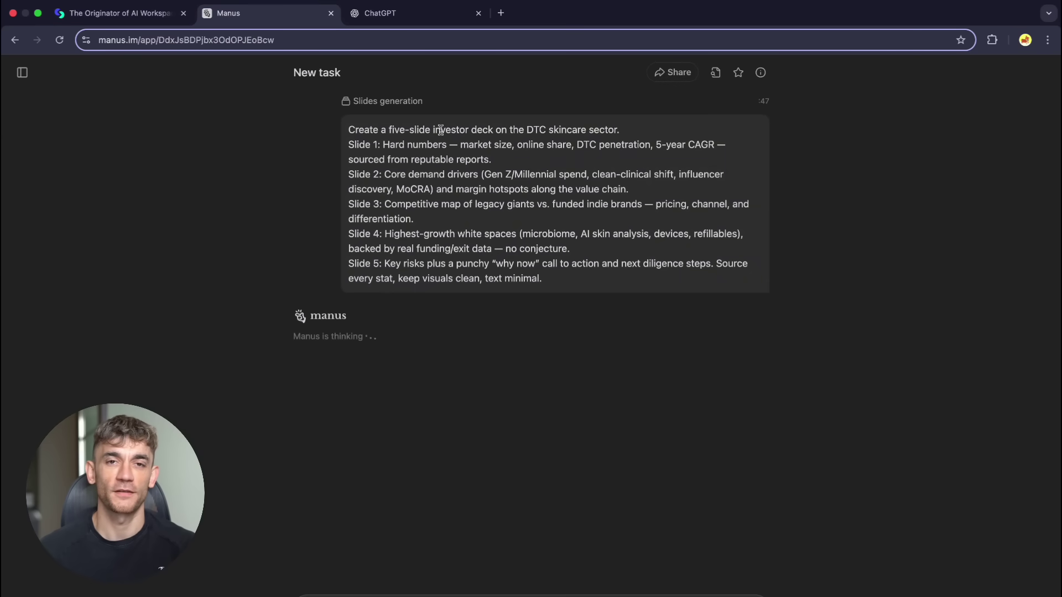
click(389, 22)
click(767, 462)
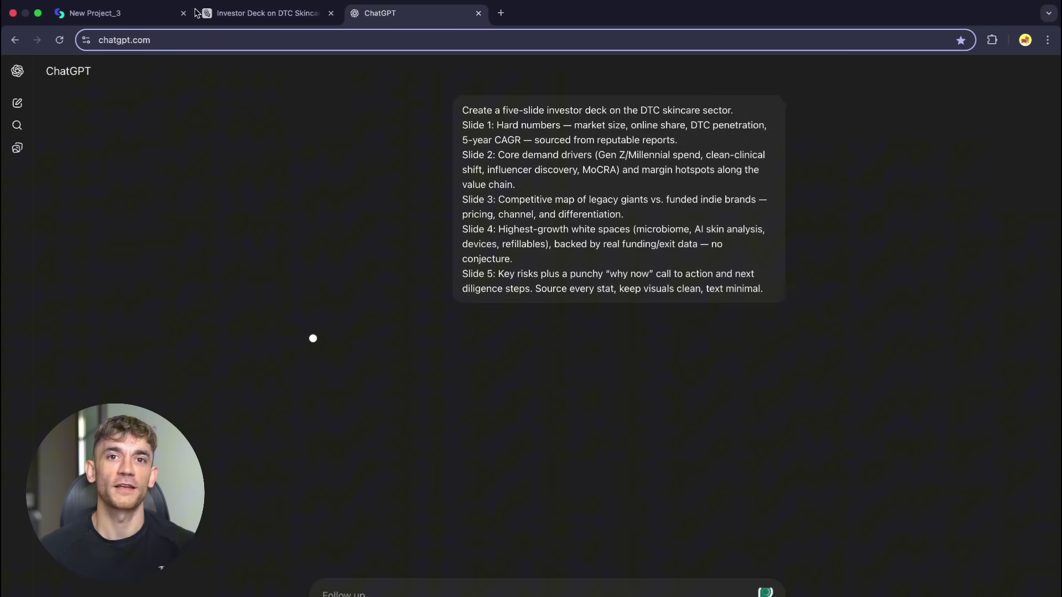
- Check progress in Skywork, Manus and ChatGPT, then allow Use for Professional Data in Skywork
click(145, 14)
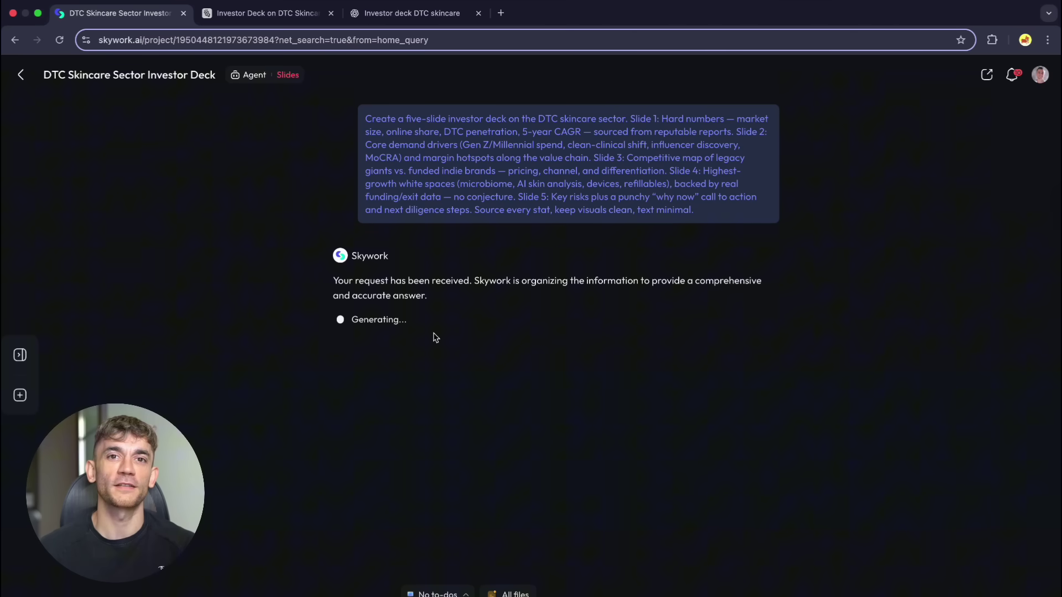
key(ctrl+Tab)
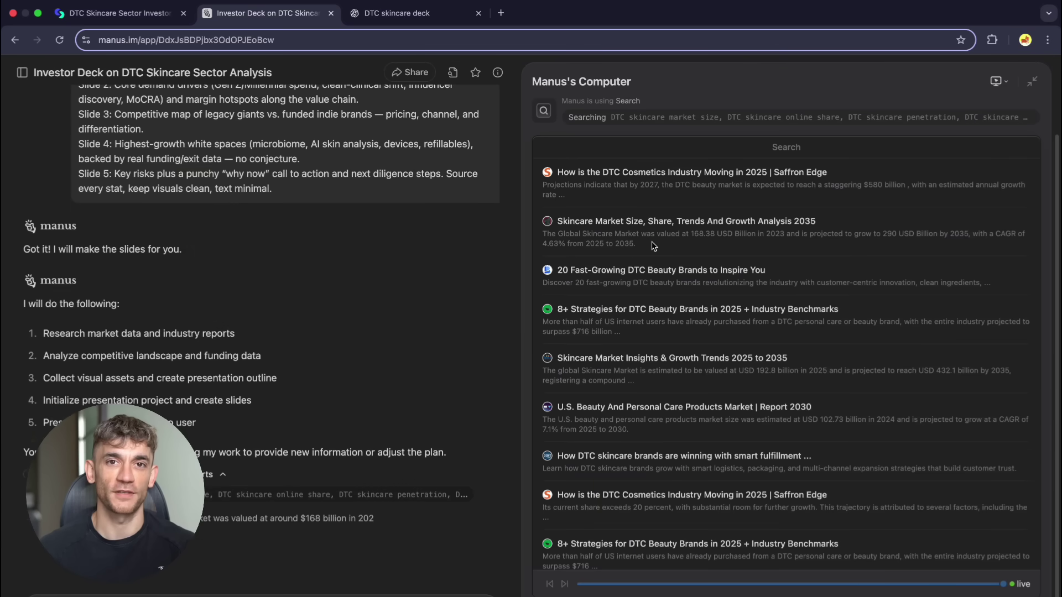
click(426, 22)
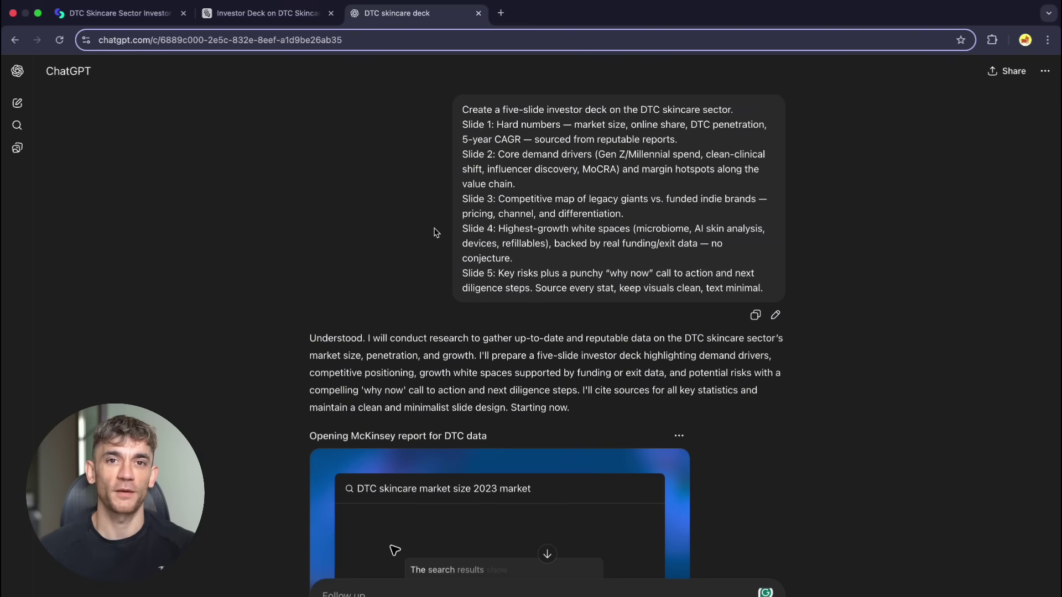
click(114, 24)
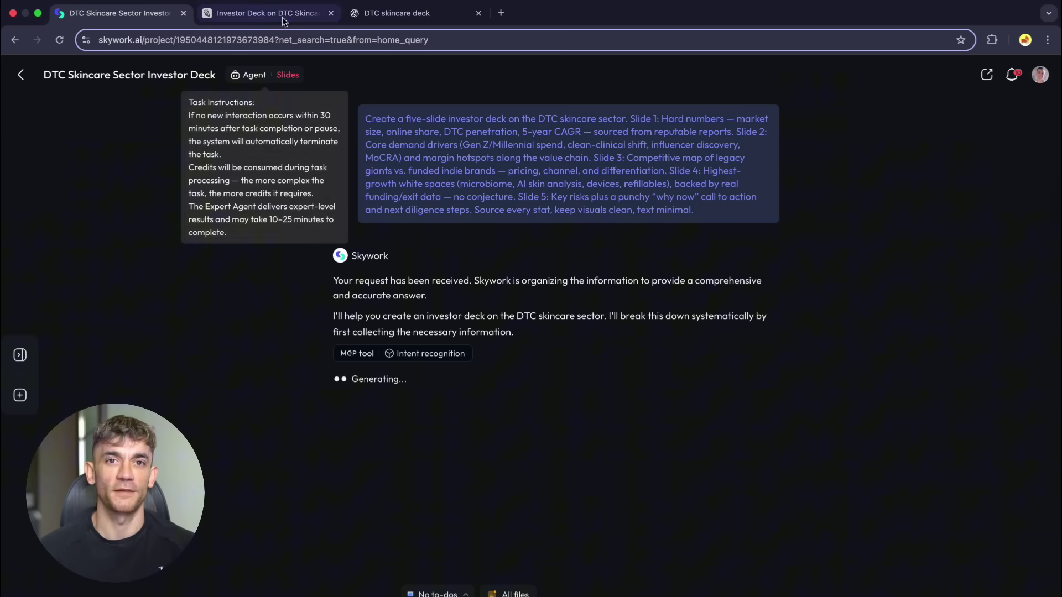
click(266, 13)
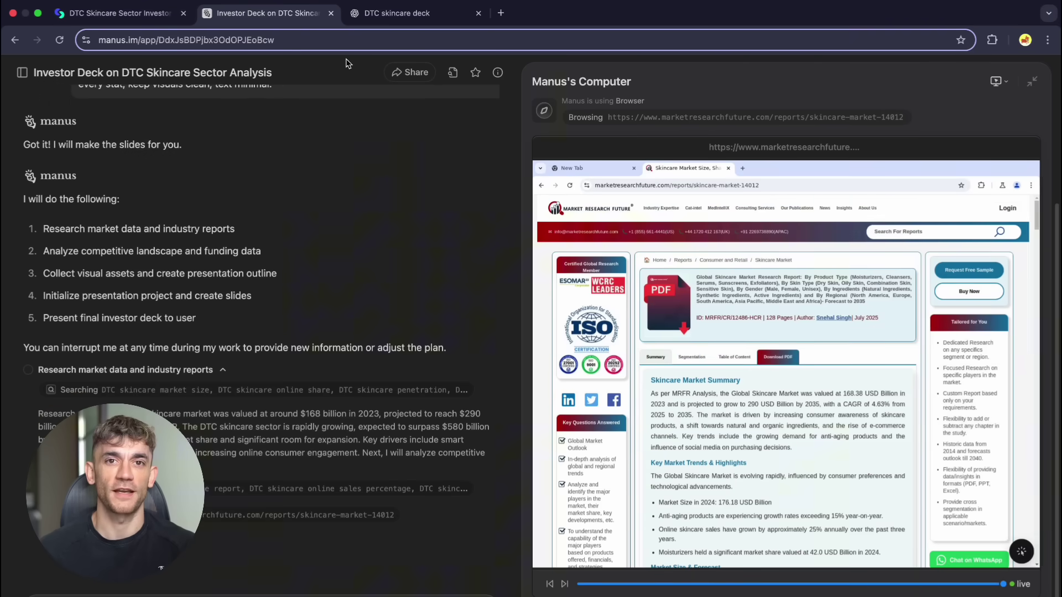
click(403, 16)
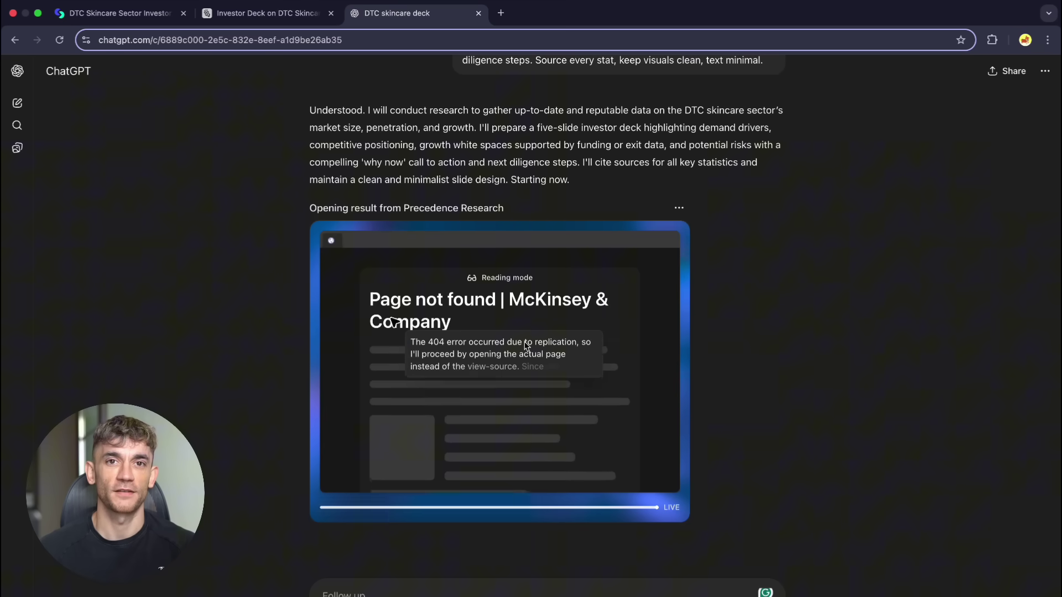
click(168, 16)
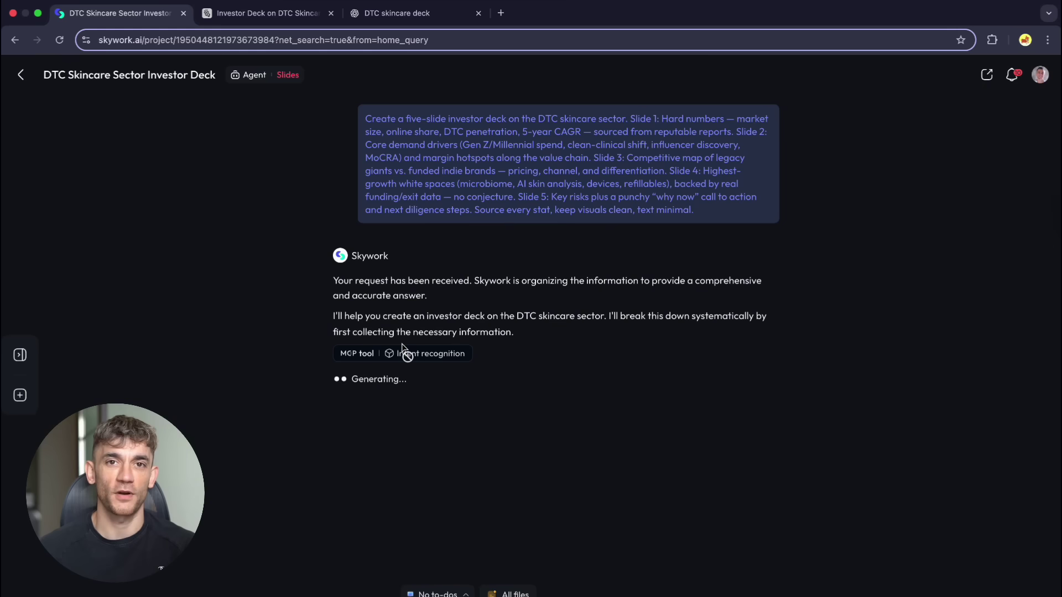
click(678, 490)
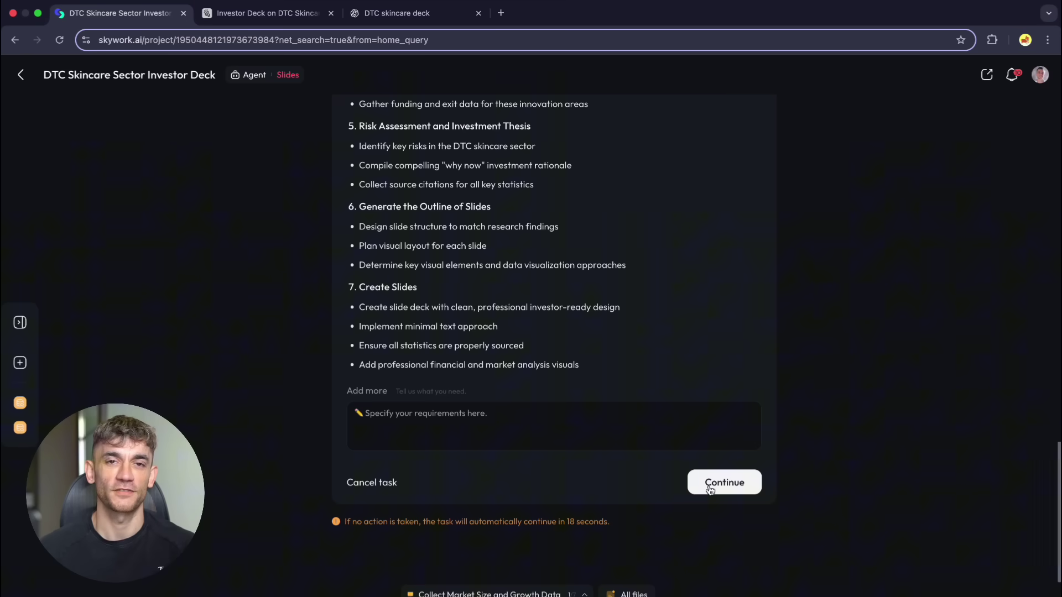
- Approve Skywork's seven-step plan with Continue, then check the Manus and ChatGPT progress
click(711, 486)
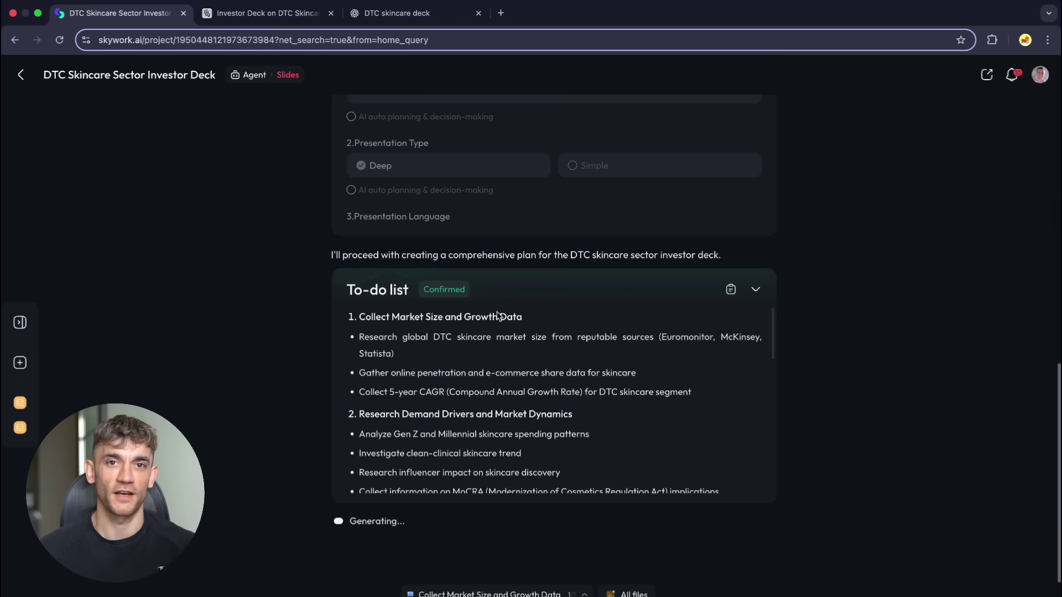
scroll(465, 382, down, 10)
click(260, 13)
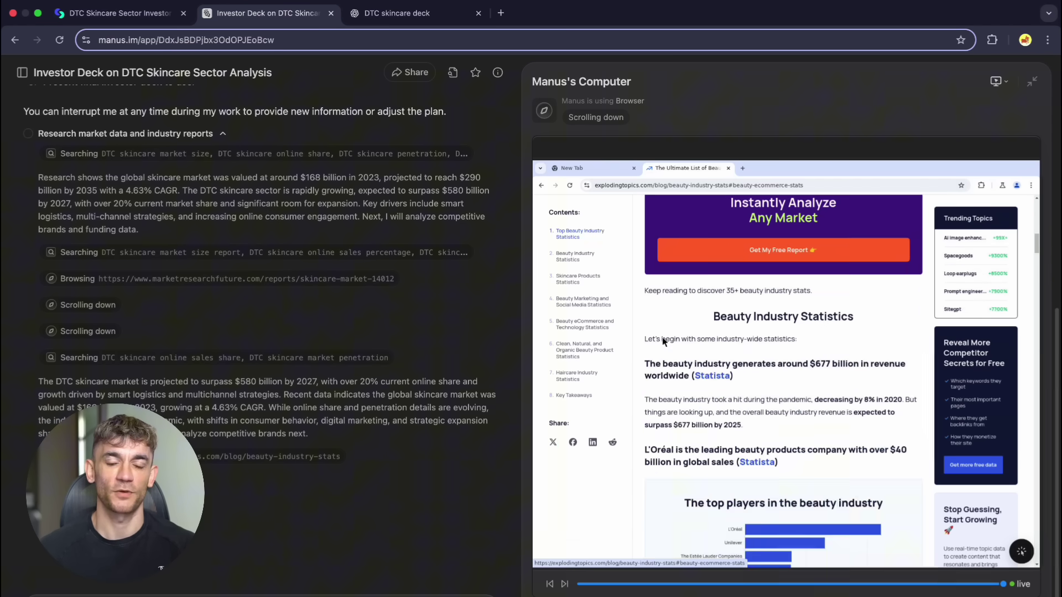
click(386, 16)
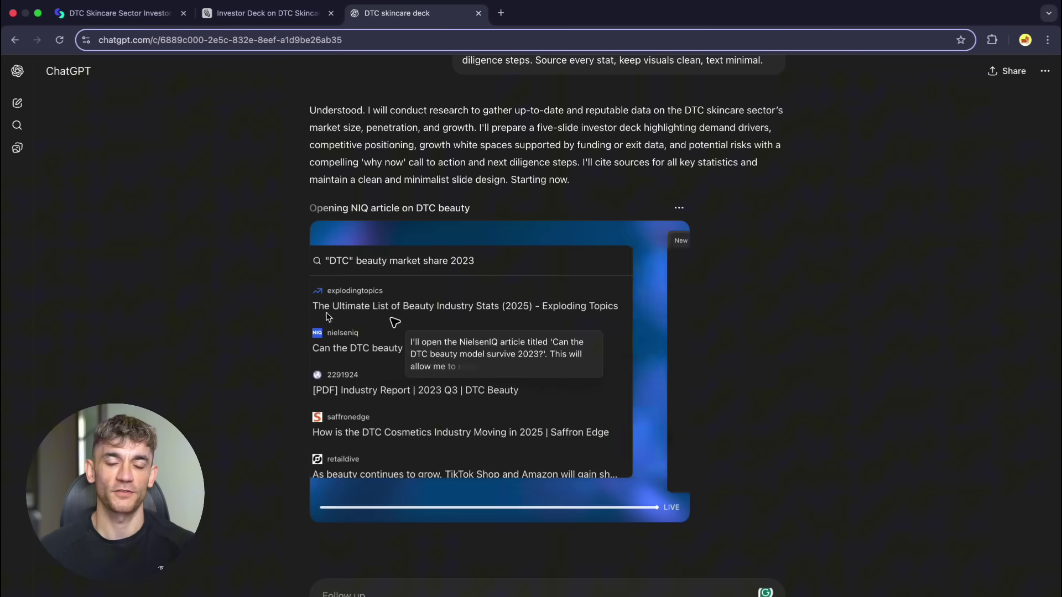
click(148, 10)
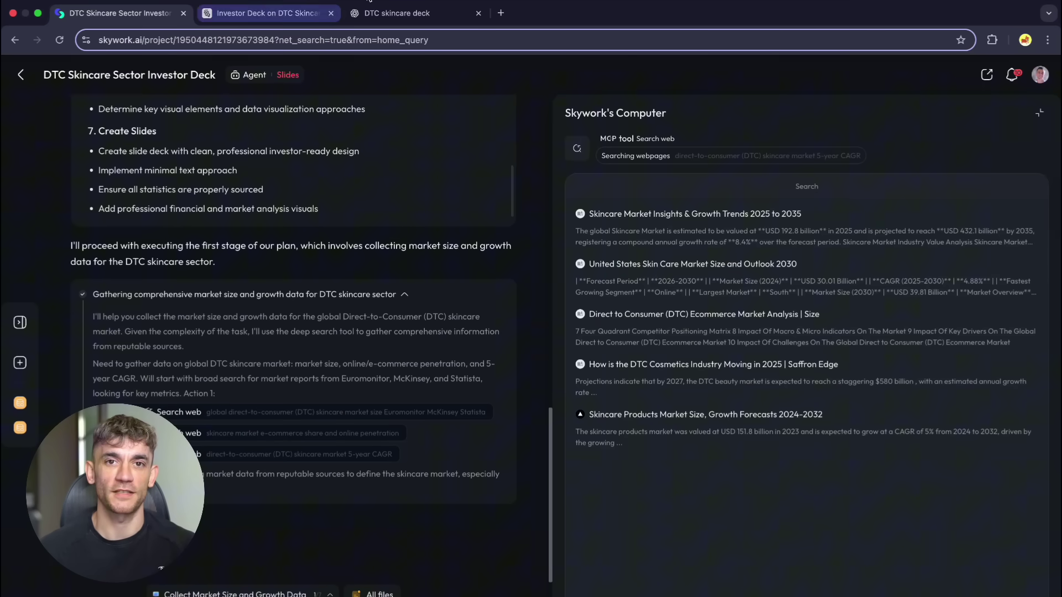
click(370, 5)
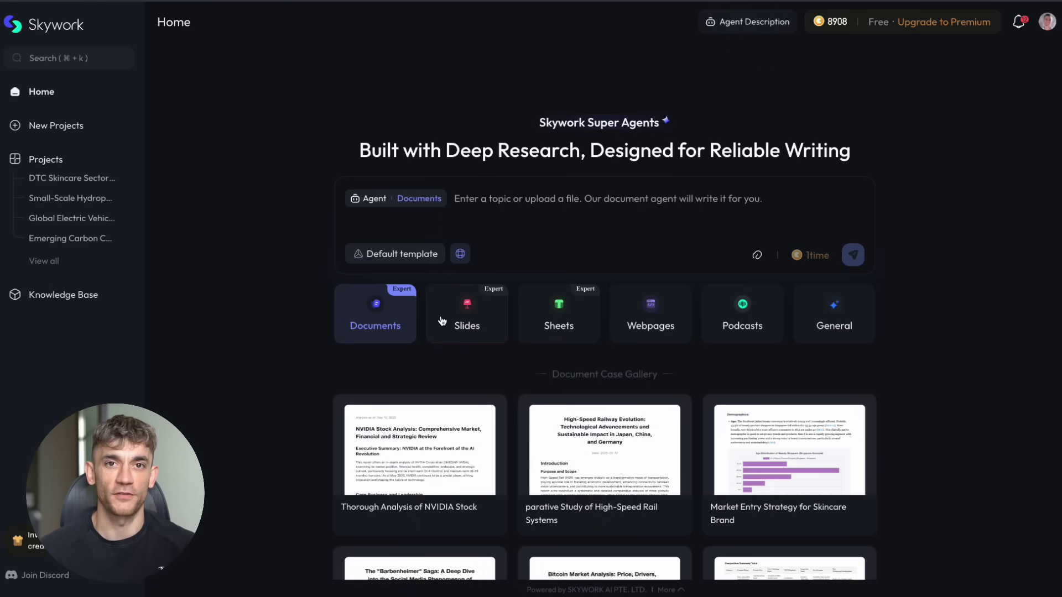
- Browse the Slides, Sheets, Webpages, Podcasts, General and Documents showcases, then return to Slides
click(442, 321)
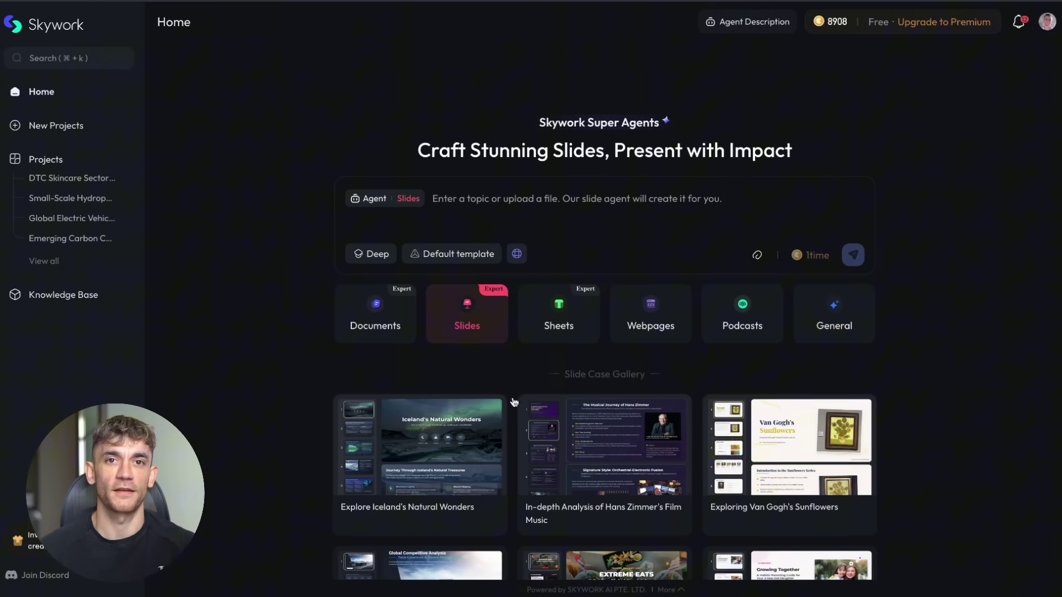
click(570, 324)
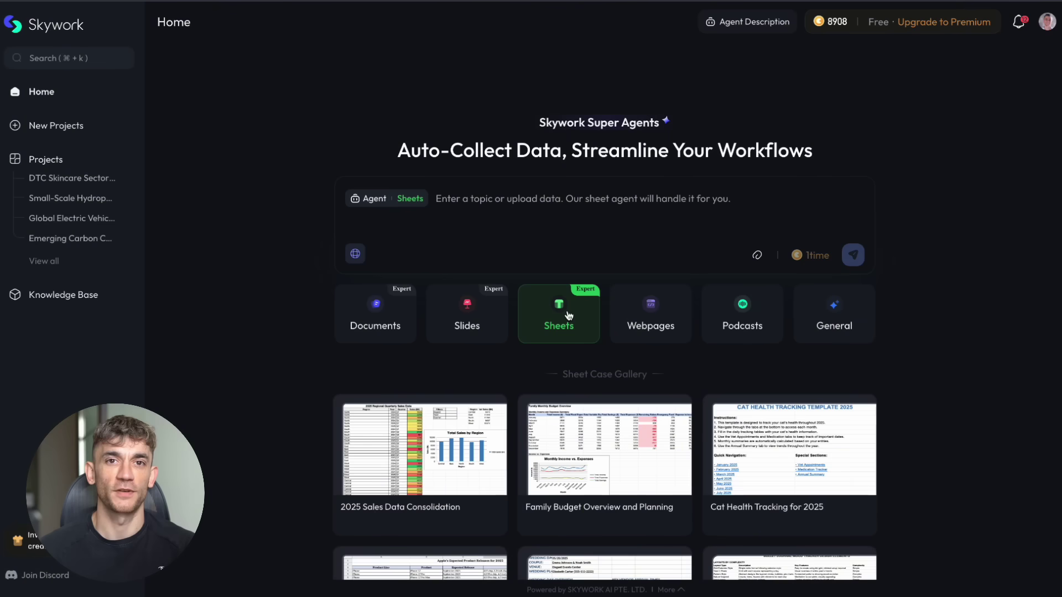
click(671, 313)
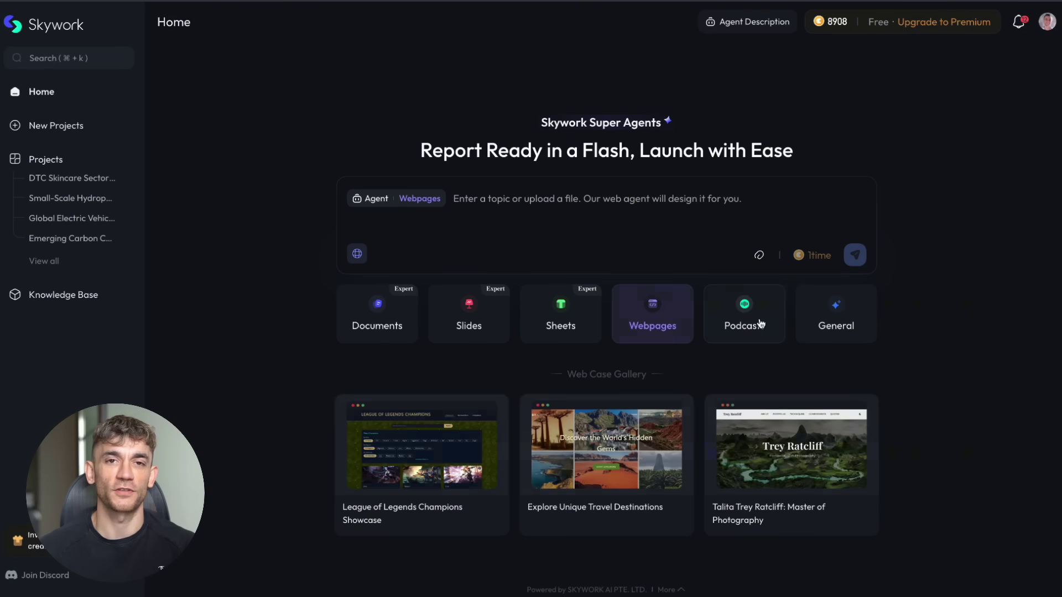
click(746, 307)
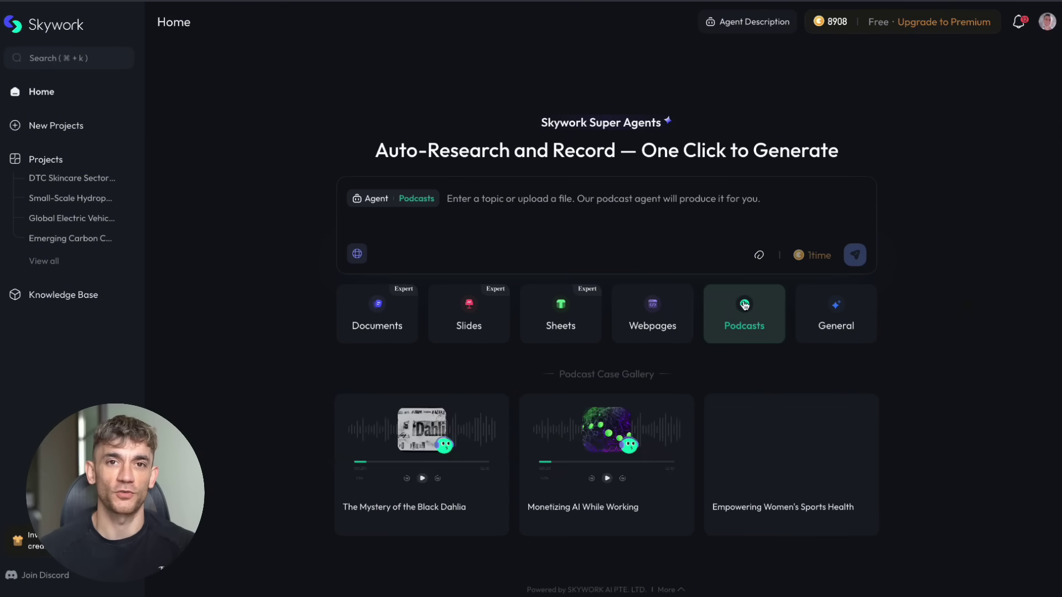
click(829, 327)
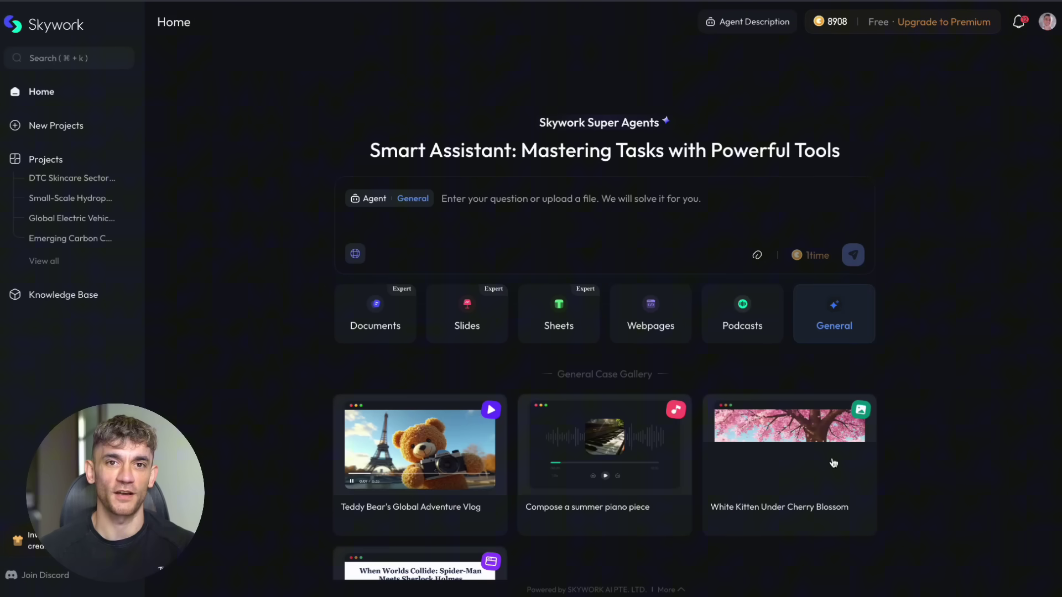
click(407, 307)
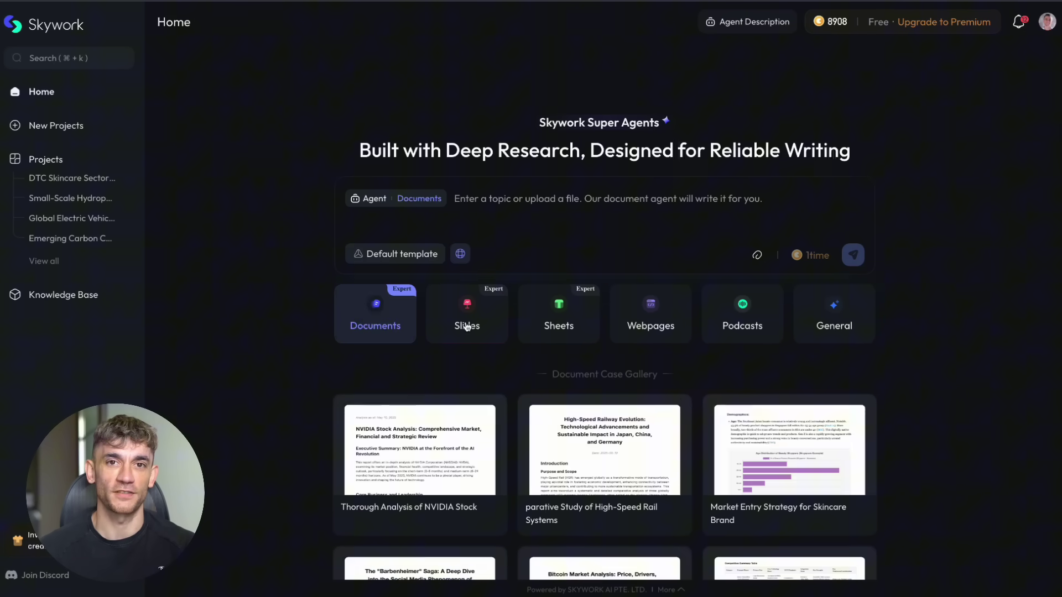
scroll(468, 327, down, 5)
scroll(468, 327, down, 2)
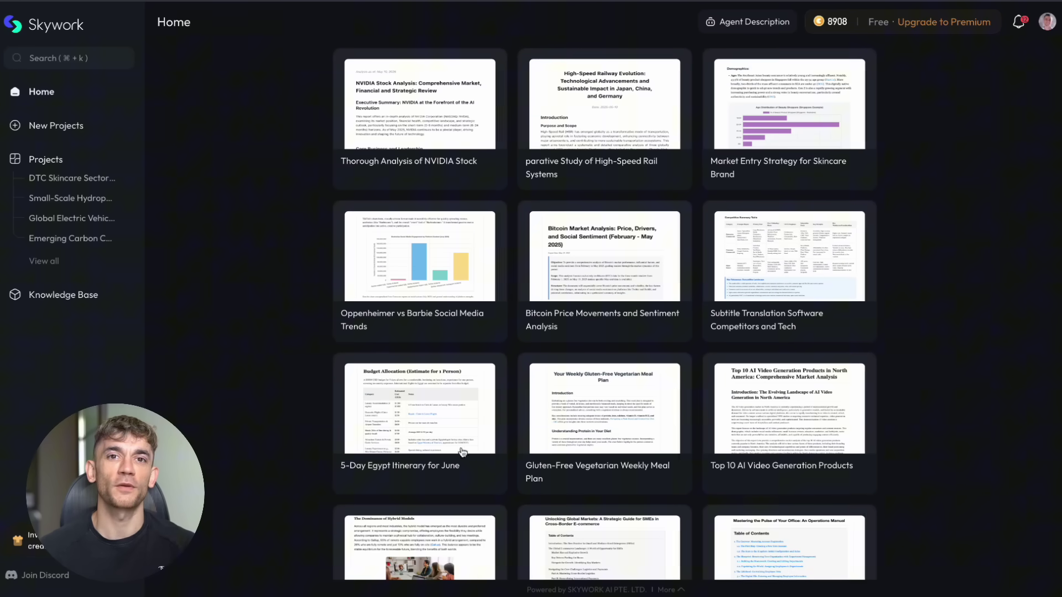
scroll(427, 255, up, 7)
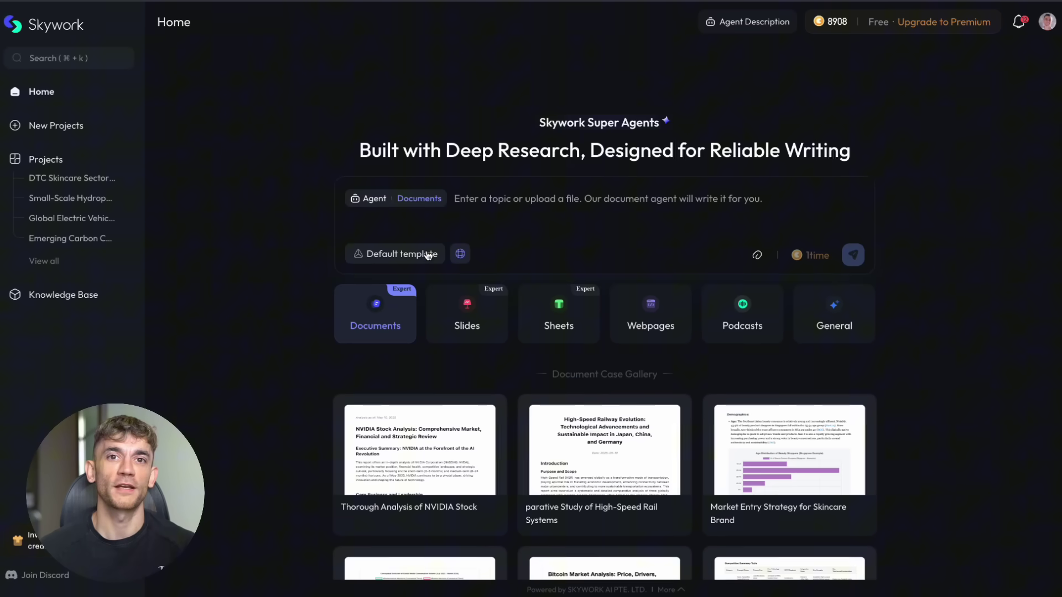
click(471, 322)
- List Skywork's slide deck example cards in place of the document examples
scroll(470, 318, down, 5)
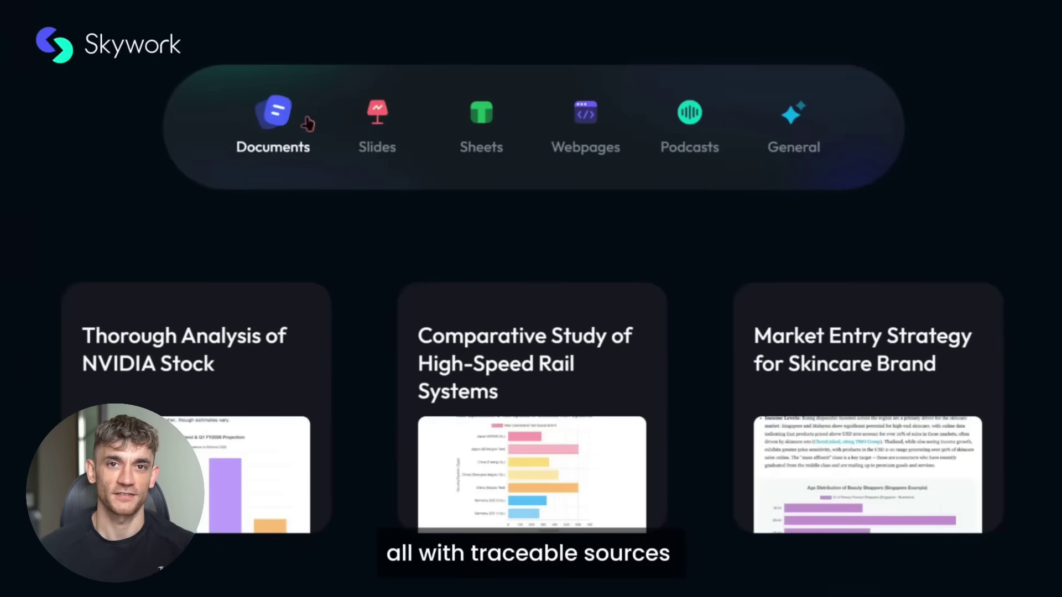
click(376, 119)
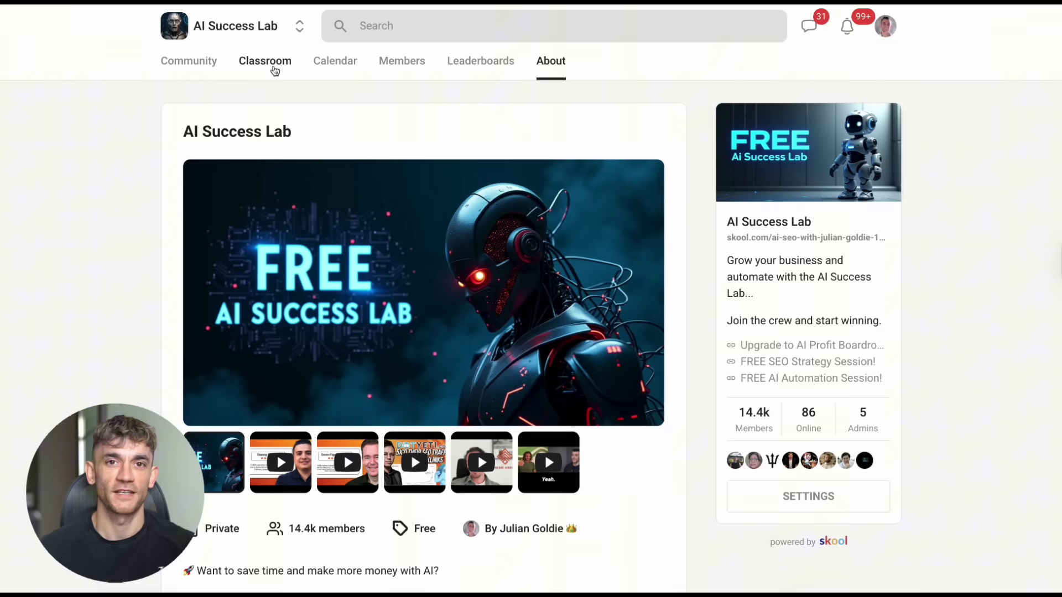
- Open the AI Success Lab Classroom, skim the Community feed, and return to the course grid
click(265, 60)
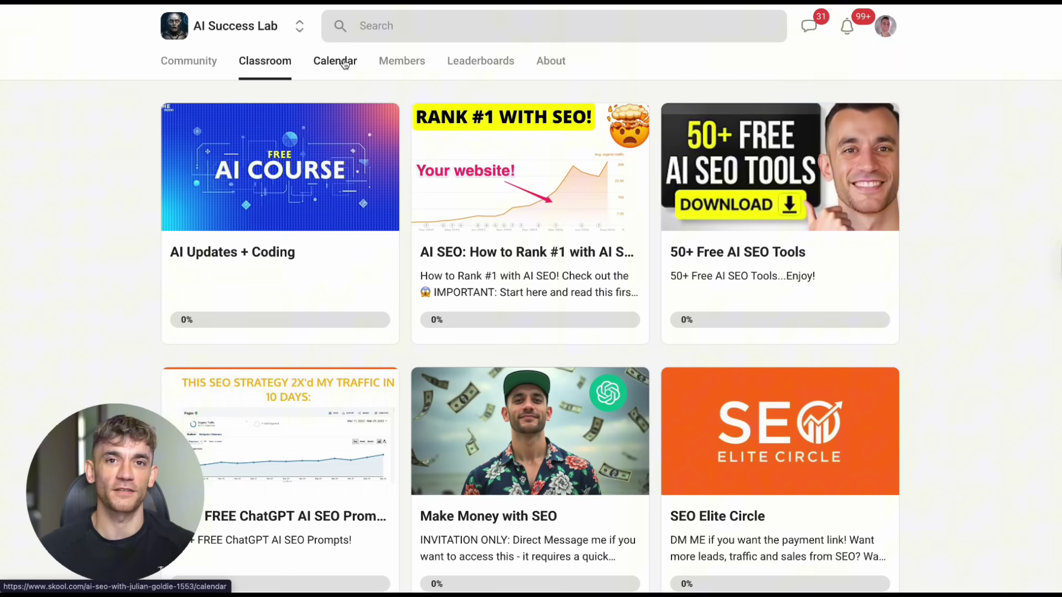
click(187, 62)
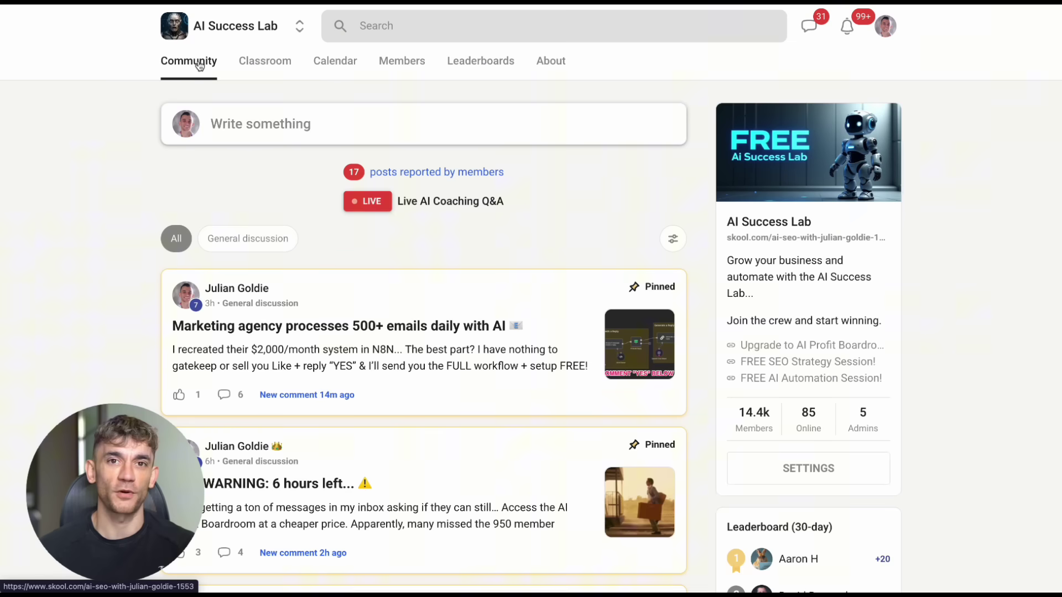
scroll(345, 170, down, 5)
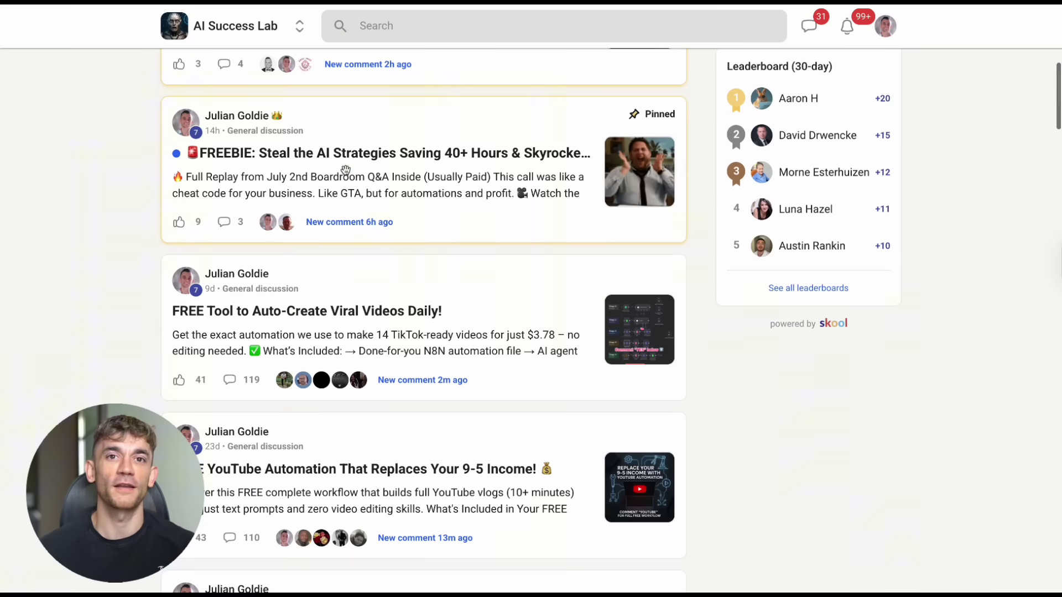
scroll(346, 170, down, 12)
scroll(347, 175, up, 20)
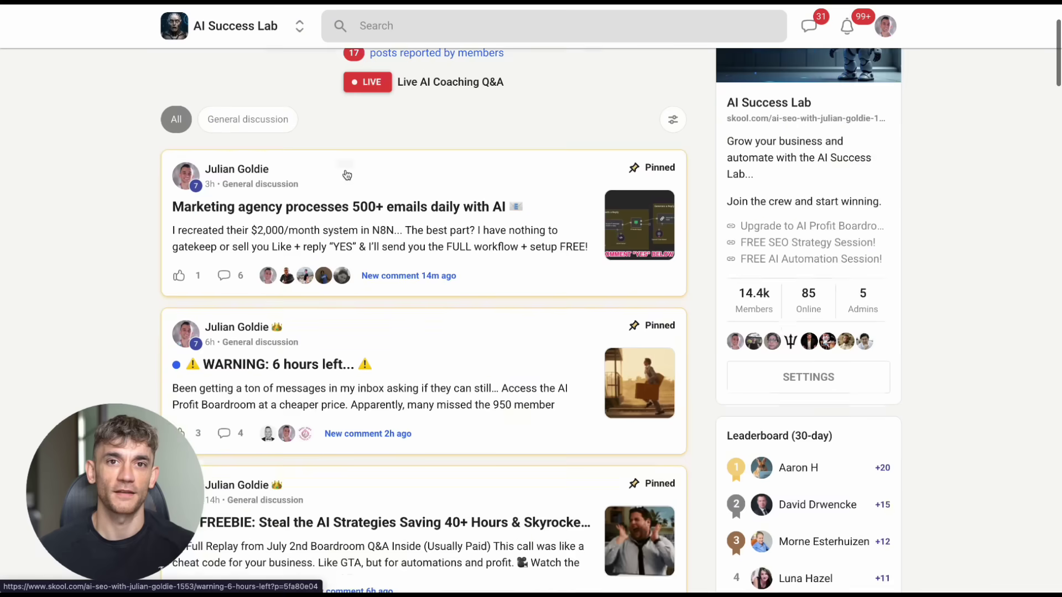
scroll(347, 175, up, 3)
click(265, 61)
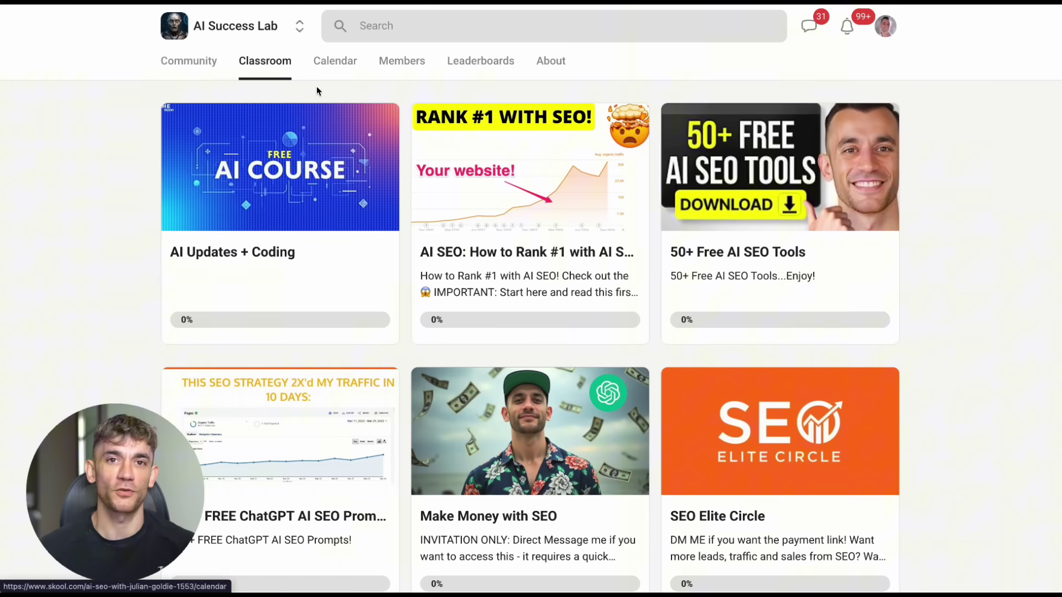
- Open the AI Updates + Coding course, landing on Skywork's six-page DTC skincare deck project
click(327, 190)
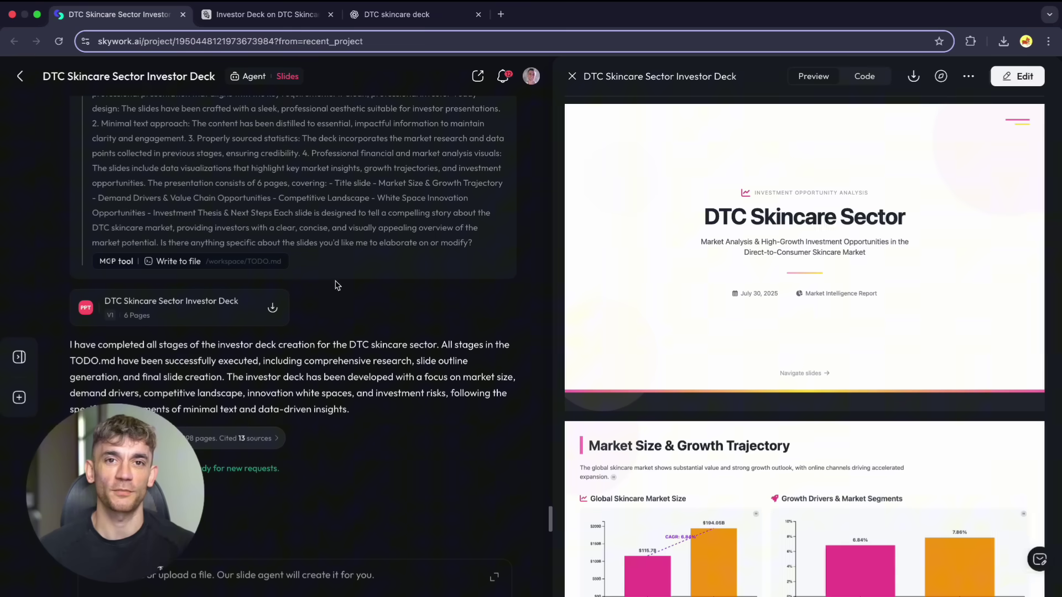
scroll(343, 290, up, 5)
scroll(347, 298, down, 5)
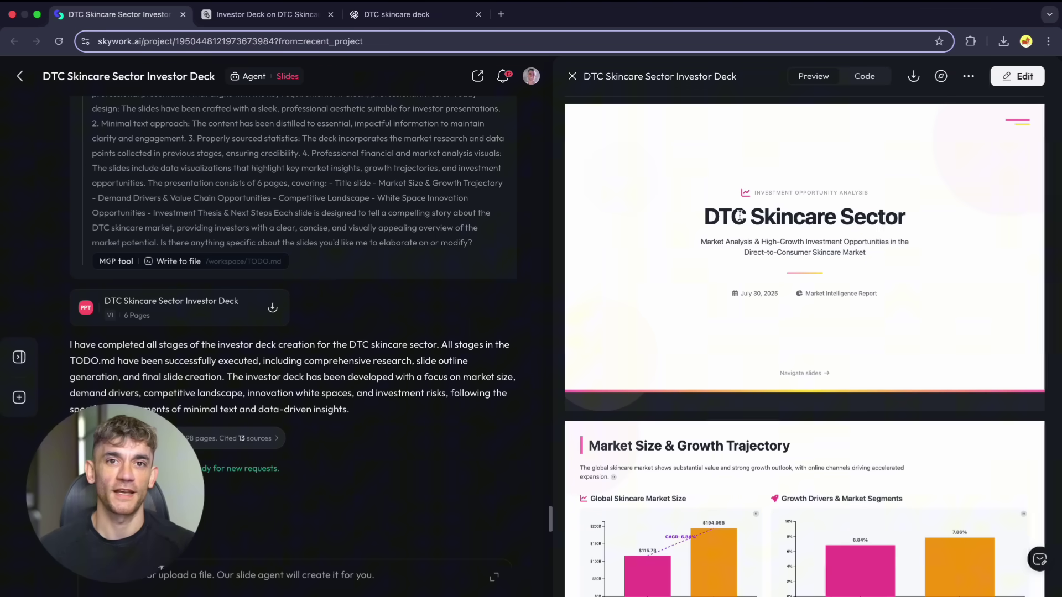
click(313, 16)
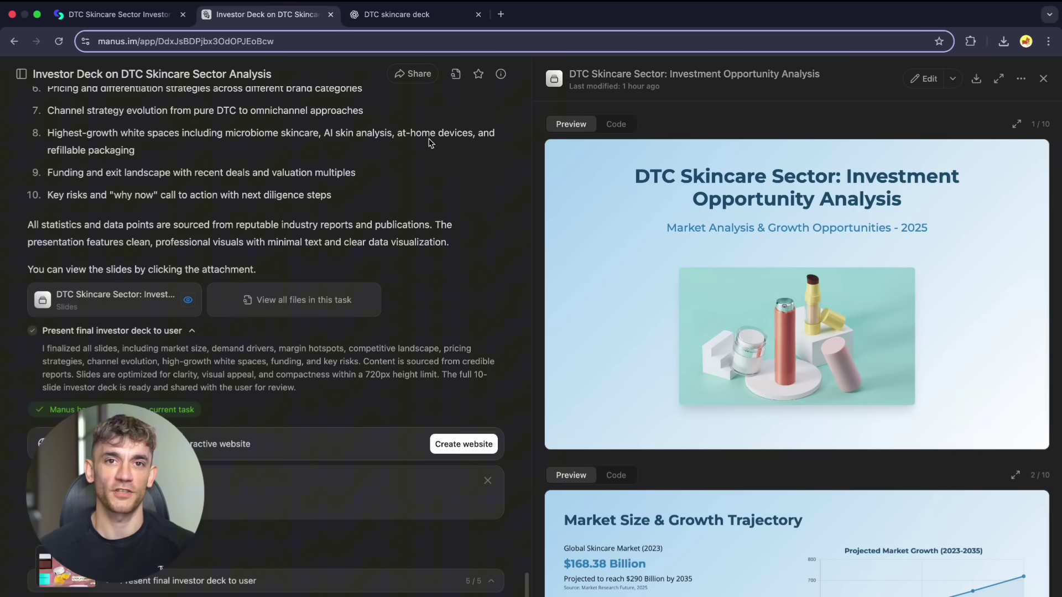
click(409, 16)
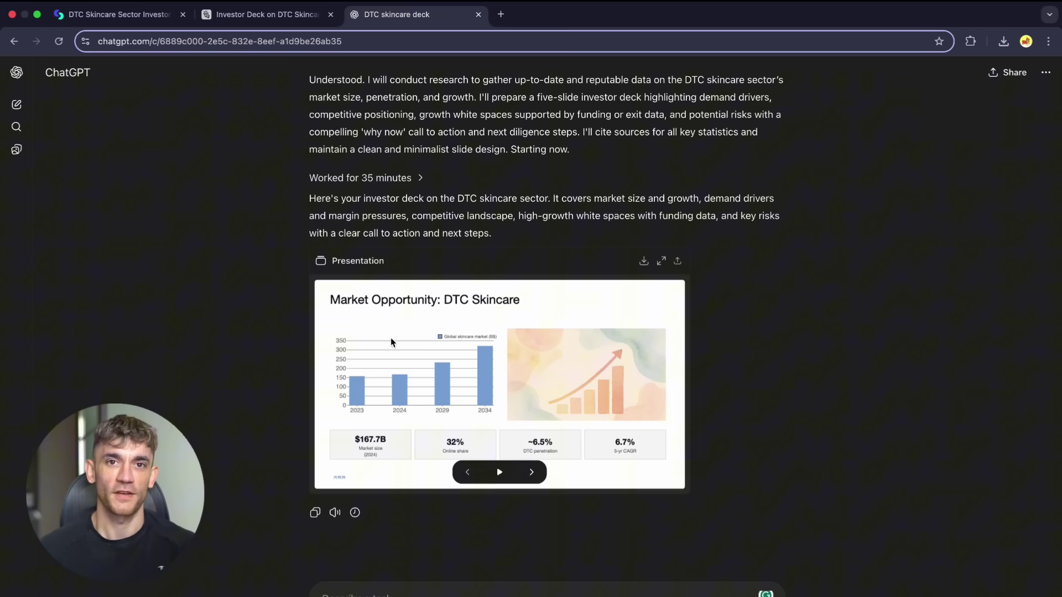
click(343, 180)
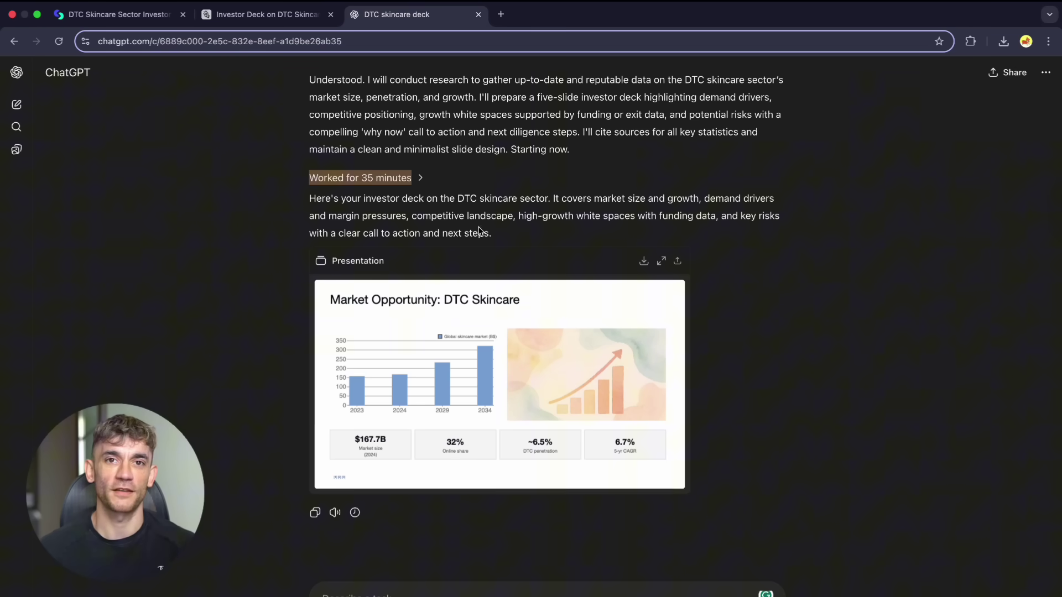
click(137, 16)
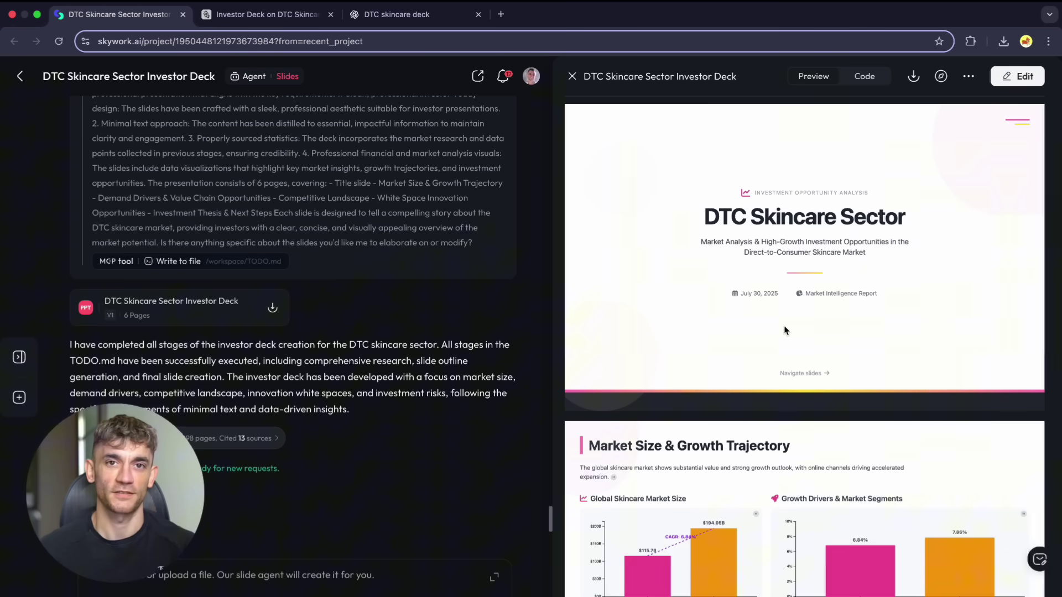
- Scroll through the six slides of Skywork's DTC Skincare Sector deck preview
scroll(784, 330, down, 5)
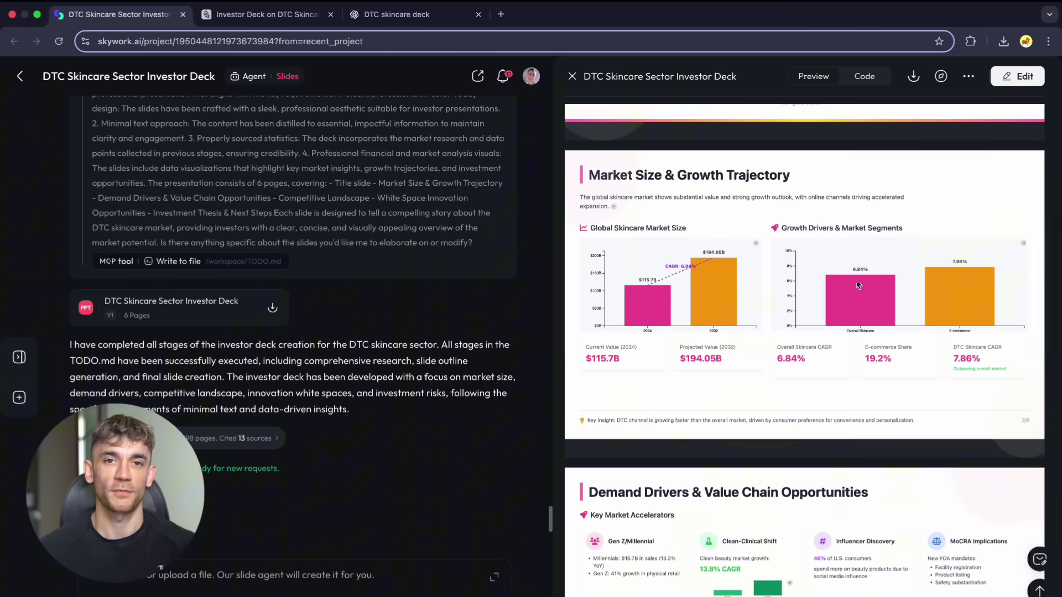
scroll(909, 208, down, 6)
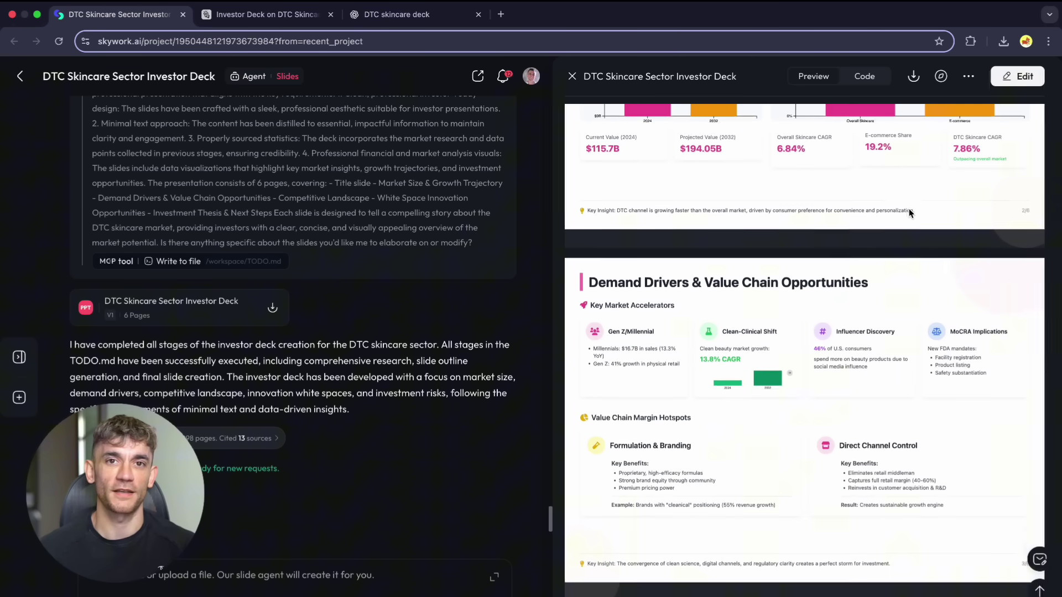
scroll(808, 376, down, 6)
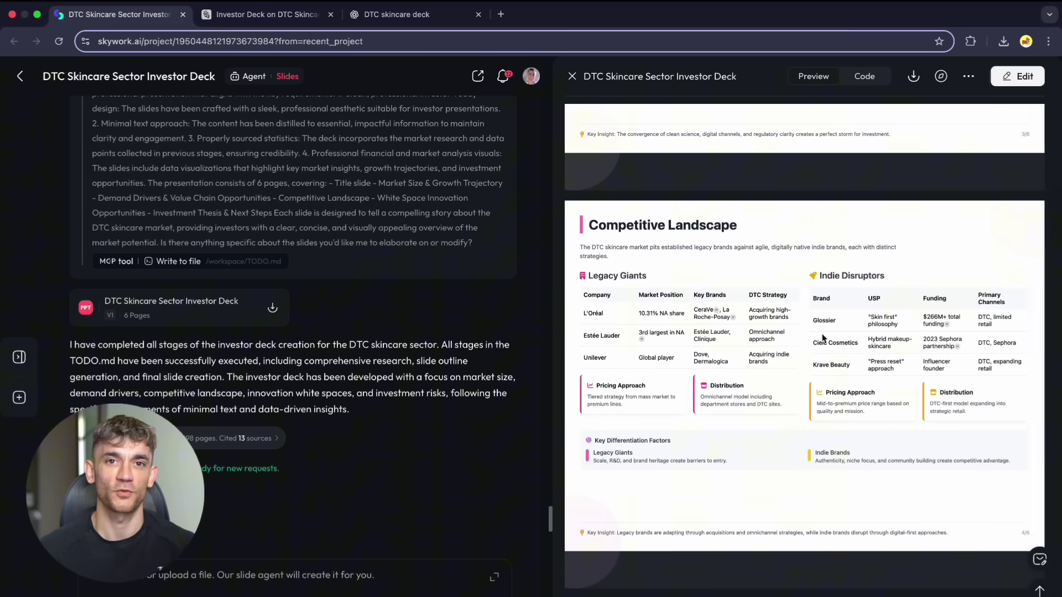
scroll(823, 338, down, 7)
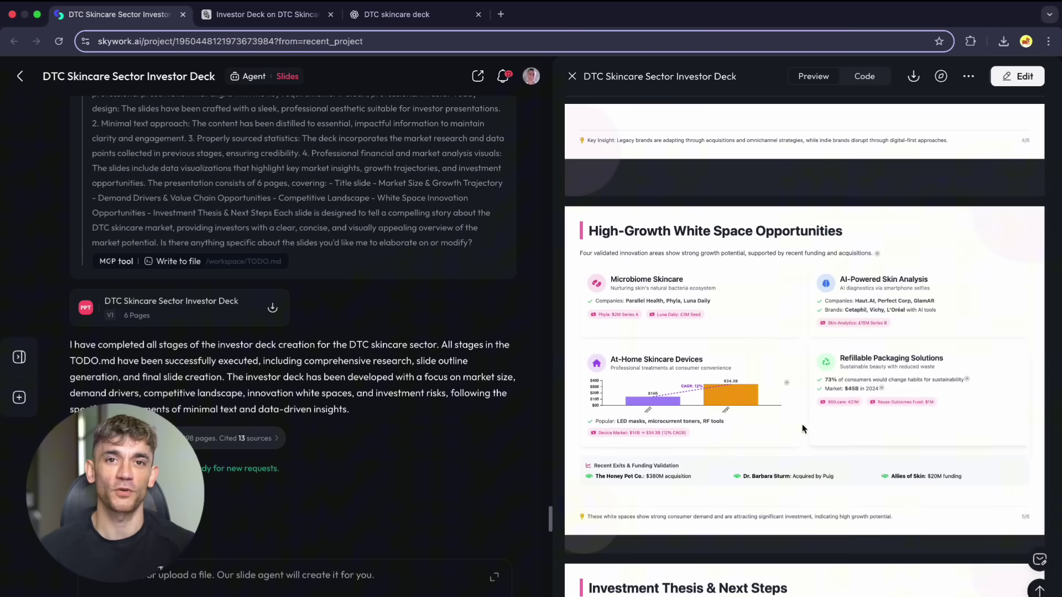
scroll(827, 423, down, 5)
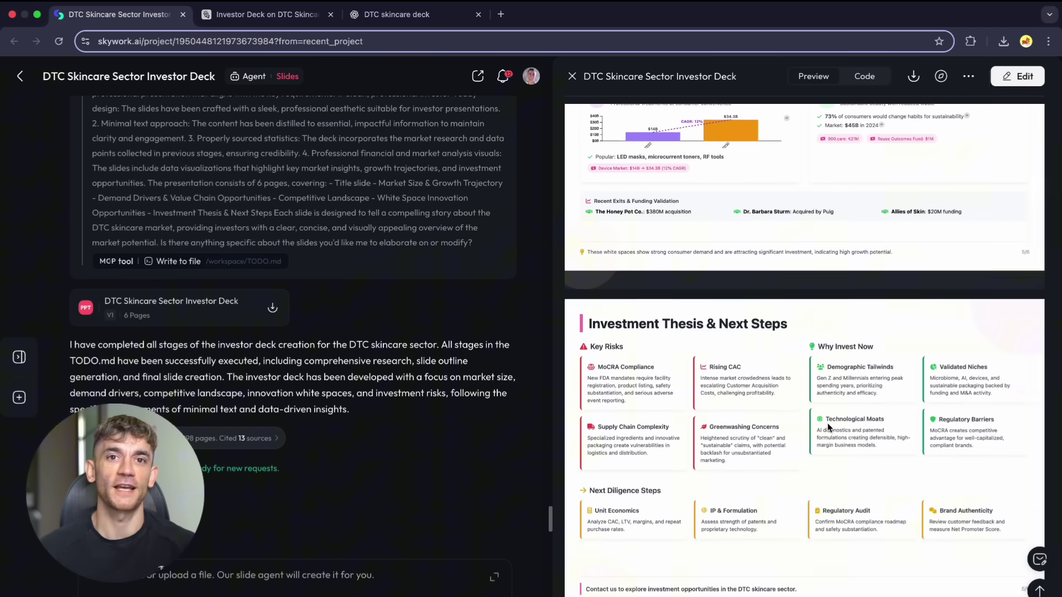
scroll(828, 423, down, 1)
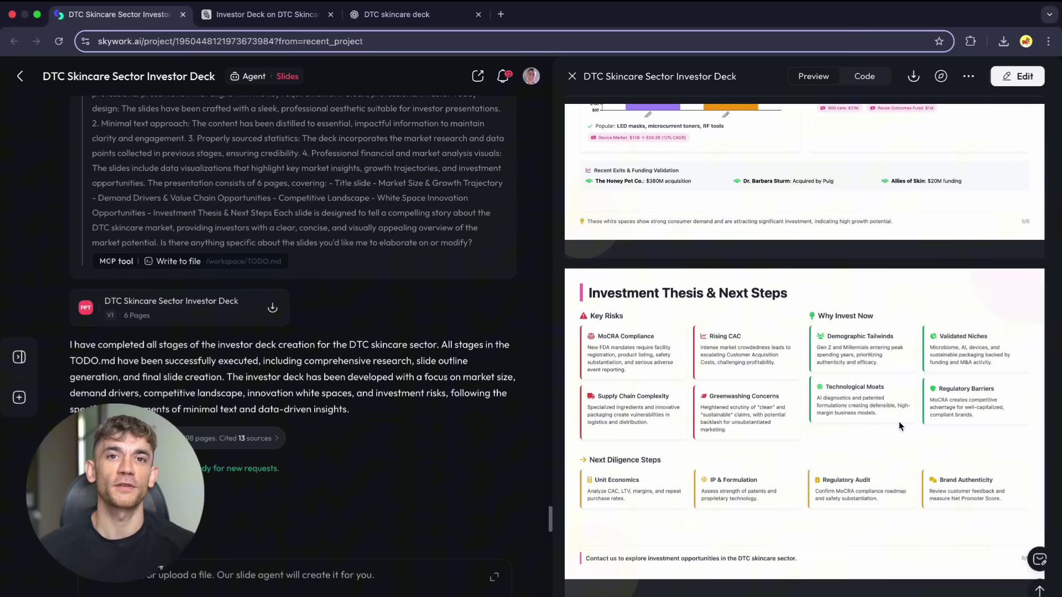
scroll(687, 275, up, 6)
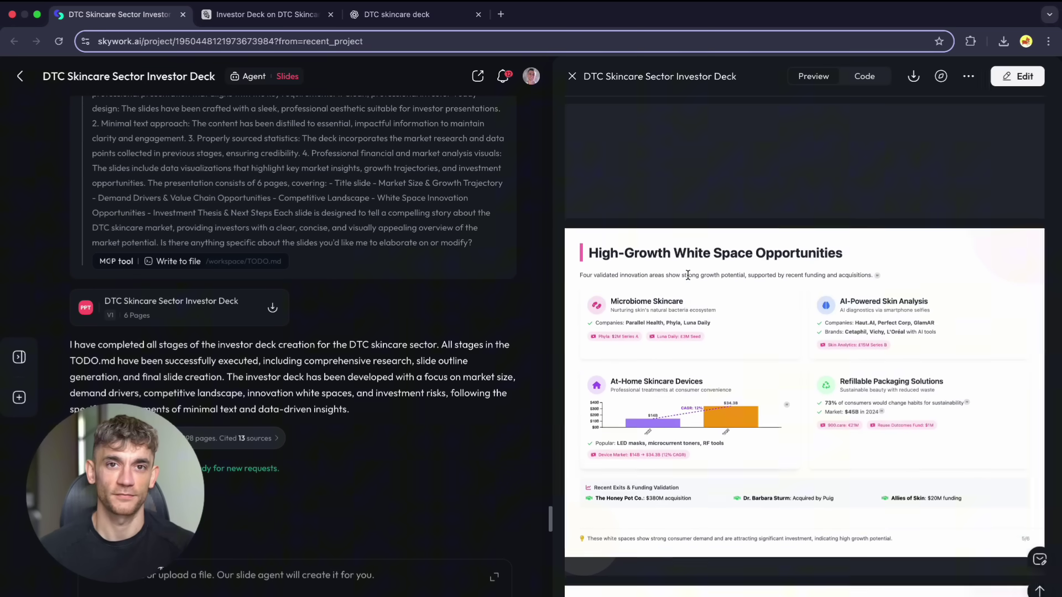
scroll(688, 275, up, 16)
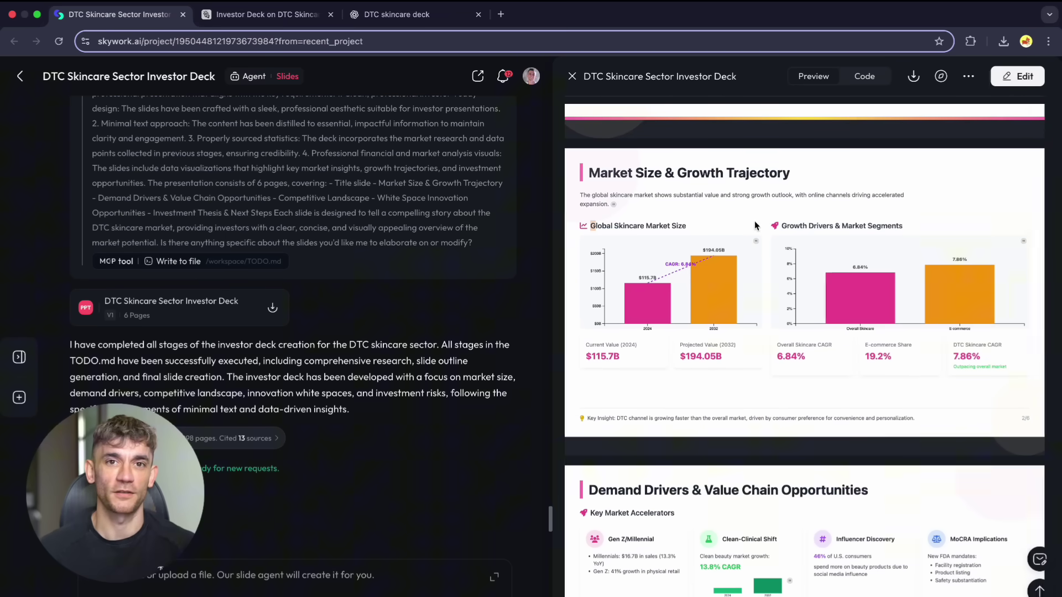
- Highlight the Growth Drivers & Market Segments heading, then continue to the Competitive Landscape slide
drag(786, 224, 903, 226)
click(911, 229)
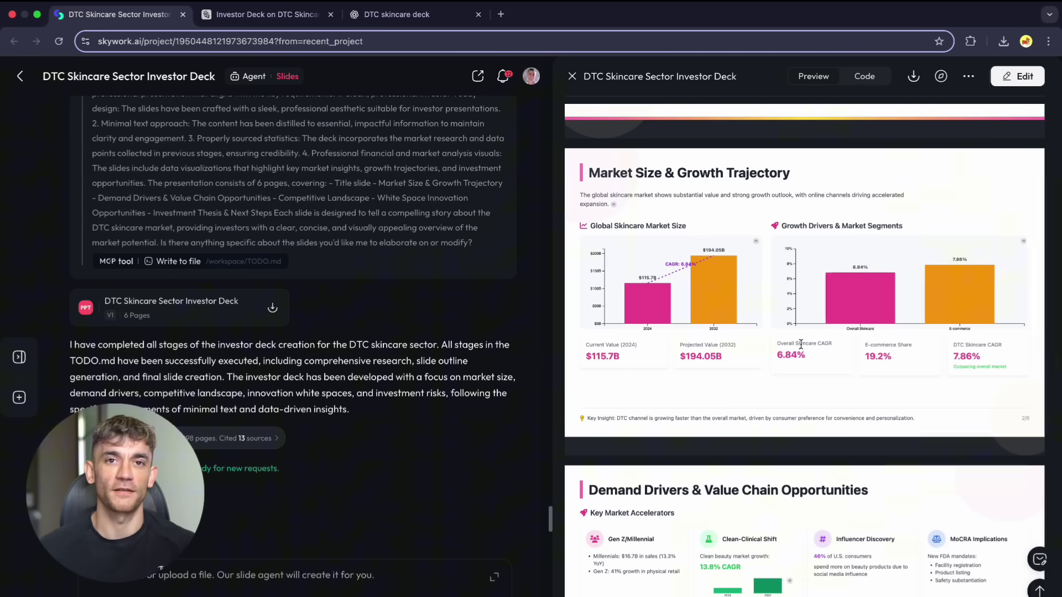
scroll(801, 344, down, 5)
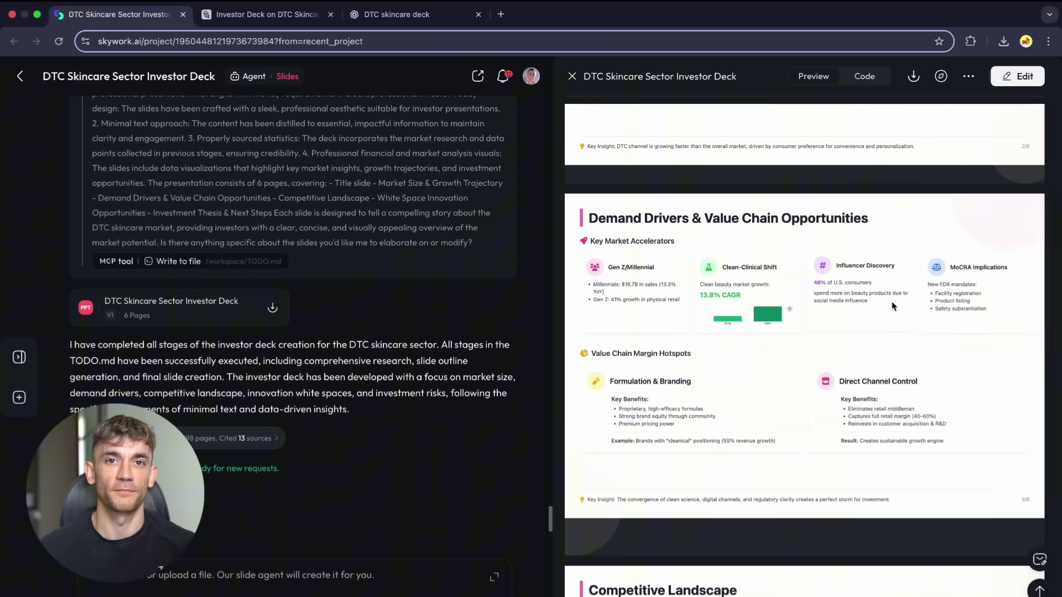
scroll(729, 384, down, 6)
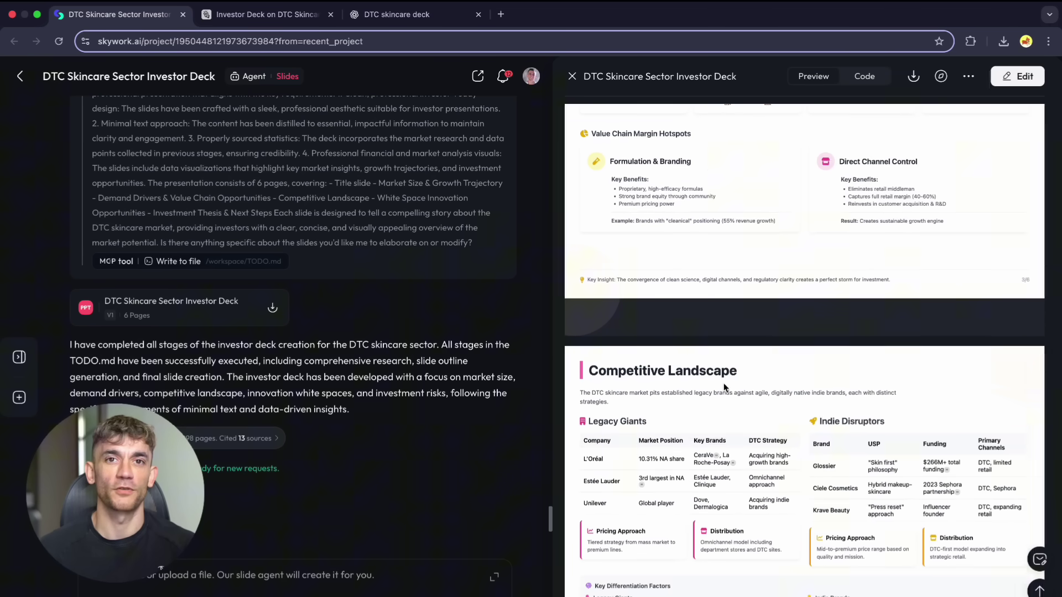
- Scroll through all ten Manus deck slides, then switch to ChatGPT's DTC skincare deck
click(269, 14)
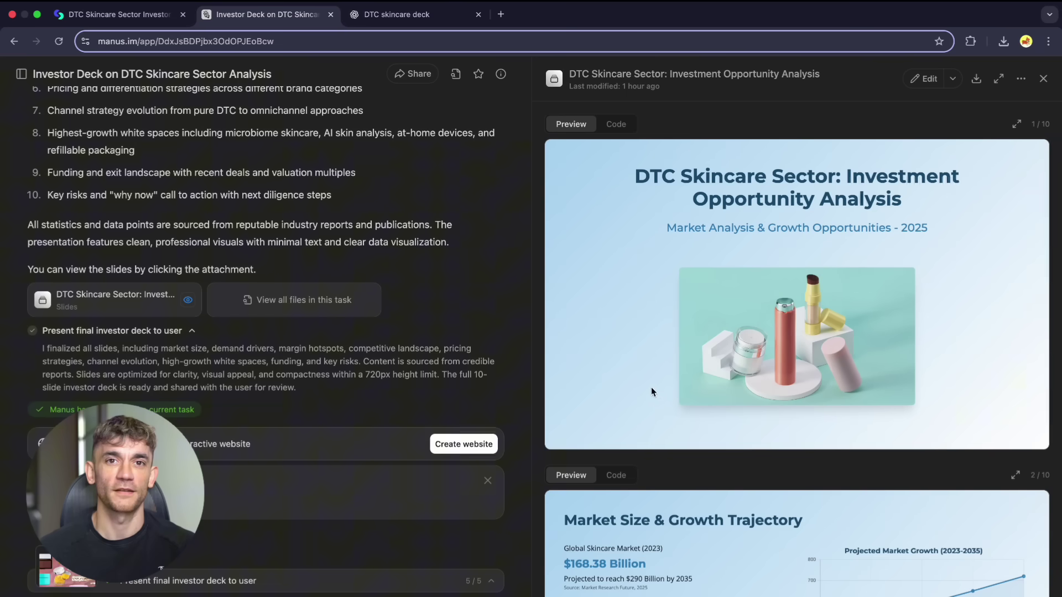
scroll(828, 309, down, 6)
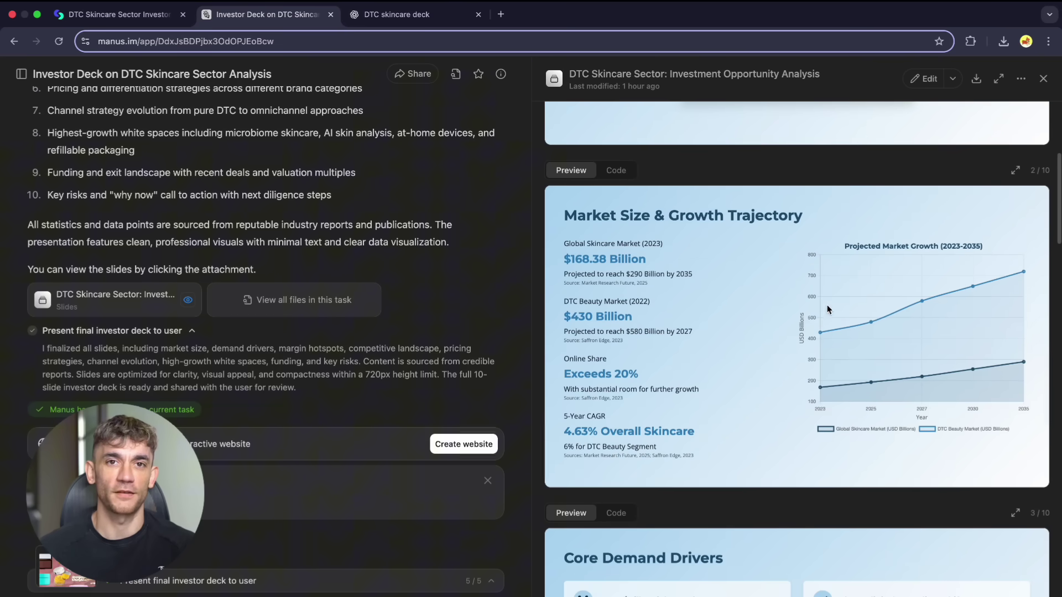
scroll(811, 360, down, 4)
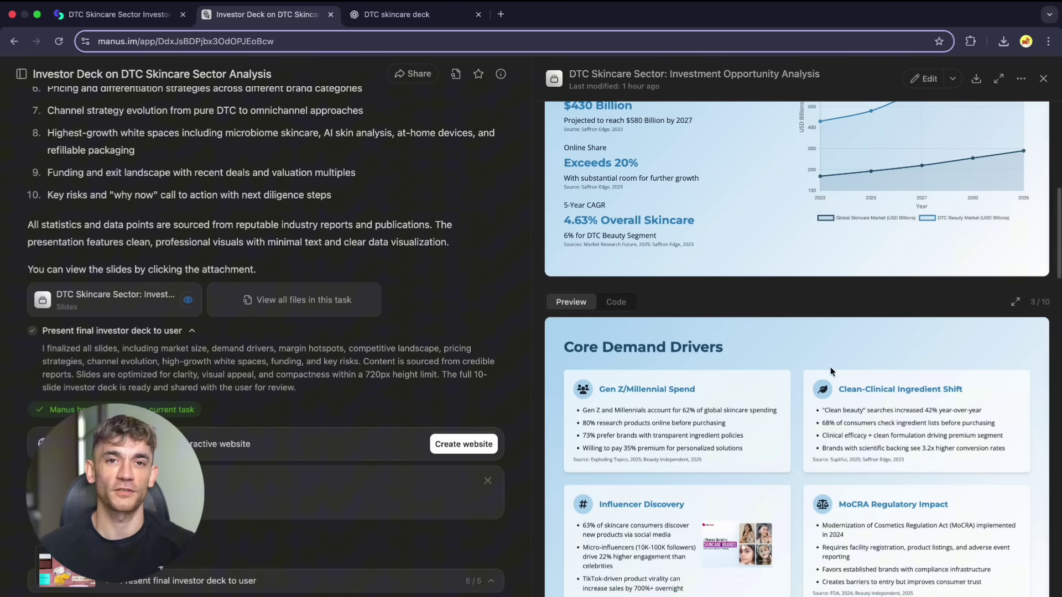
scroll(963, 420, down, 5)
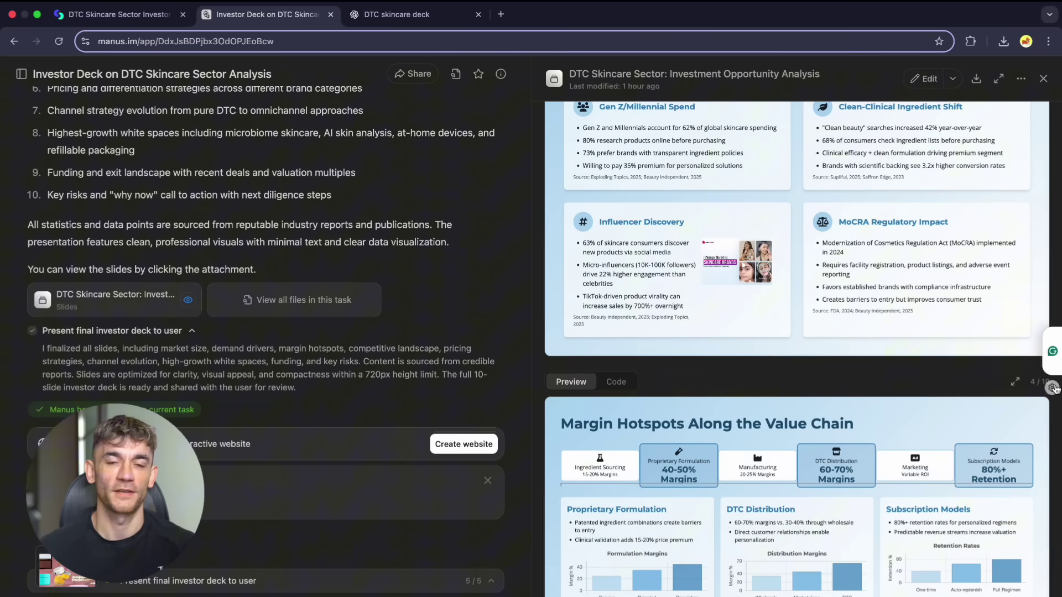
scroll(974, 404, down, 20)
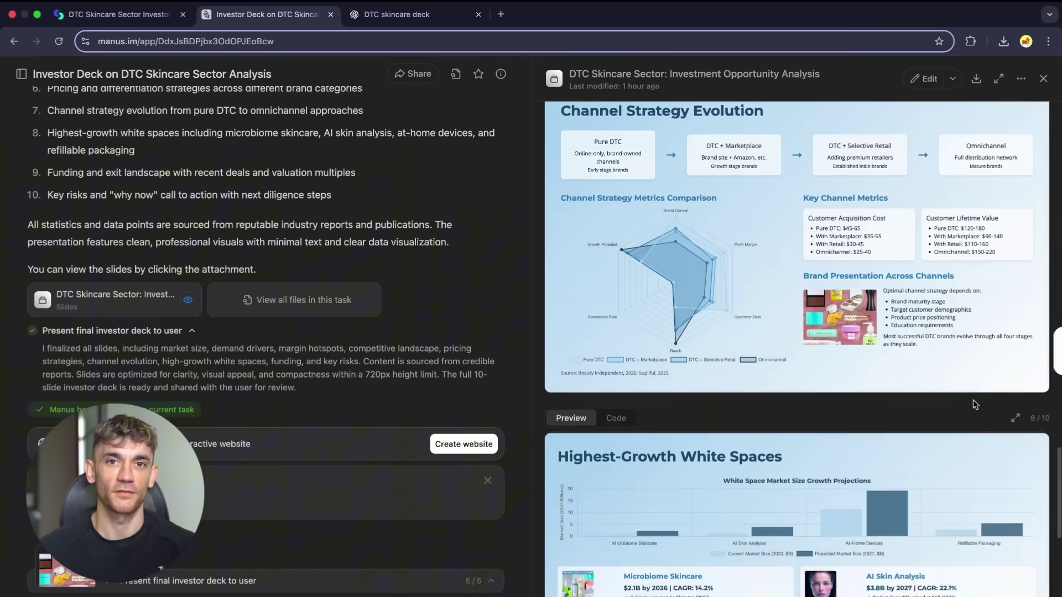
scroll(973, 404, down, 2)
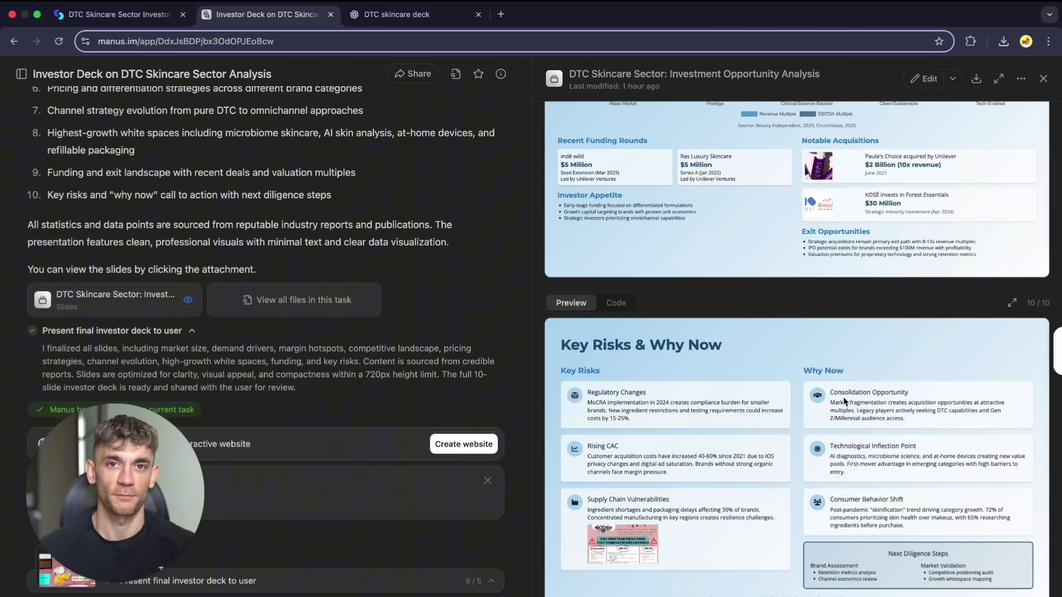
scroll(845, 401, up, 5)
scroll(844, 396, up, 7)
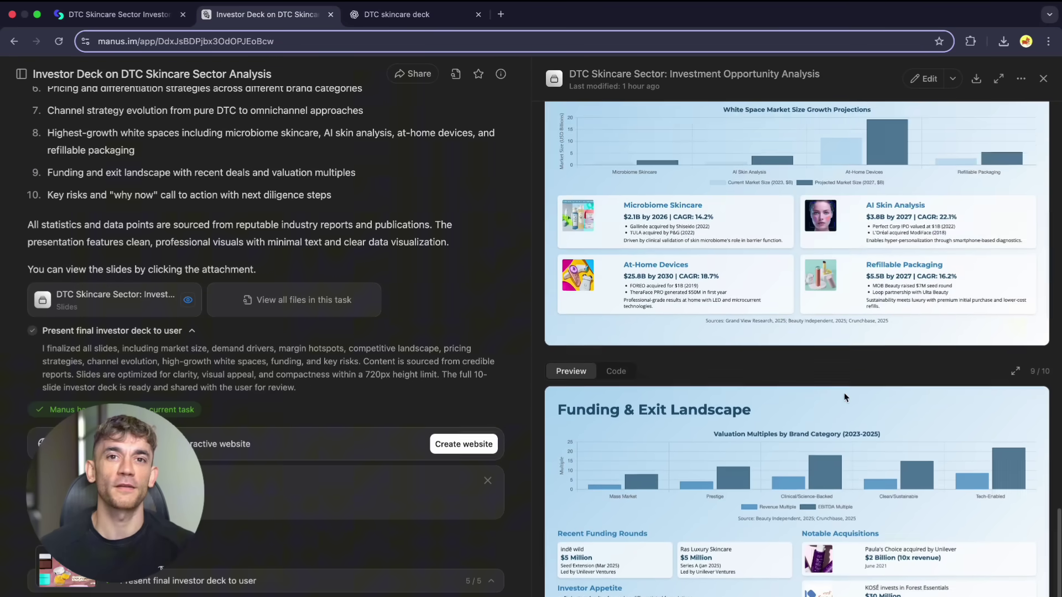
scroll(844, 393, up, 20)
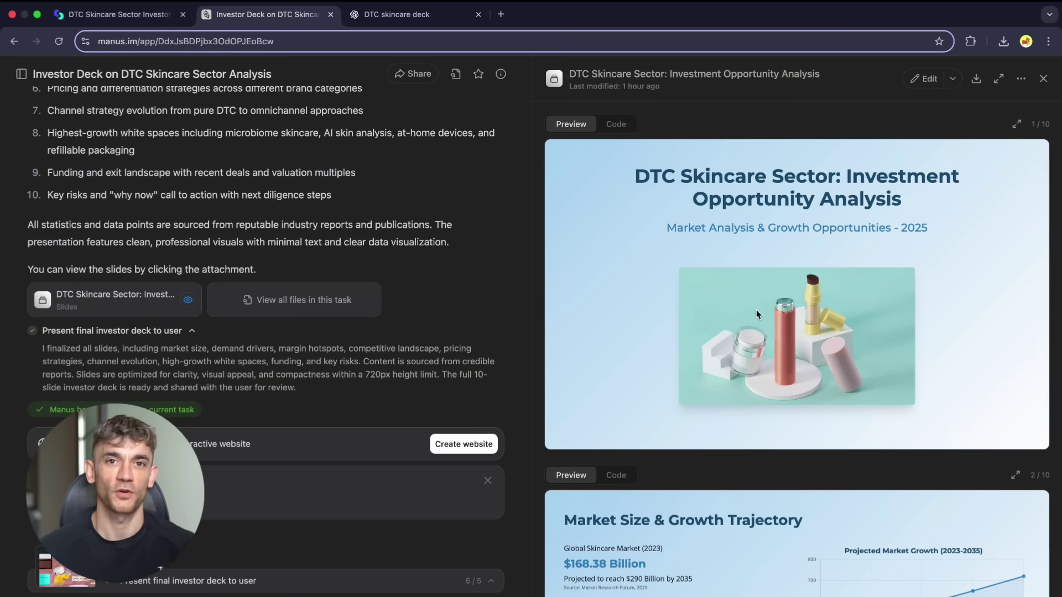
scroll(757, 314, down, 2)
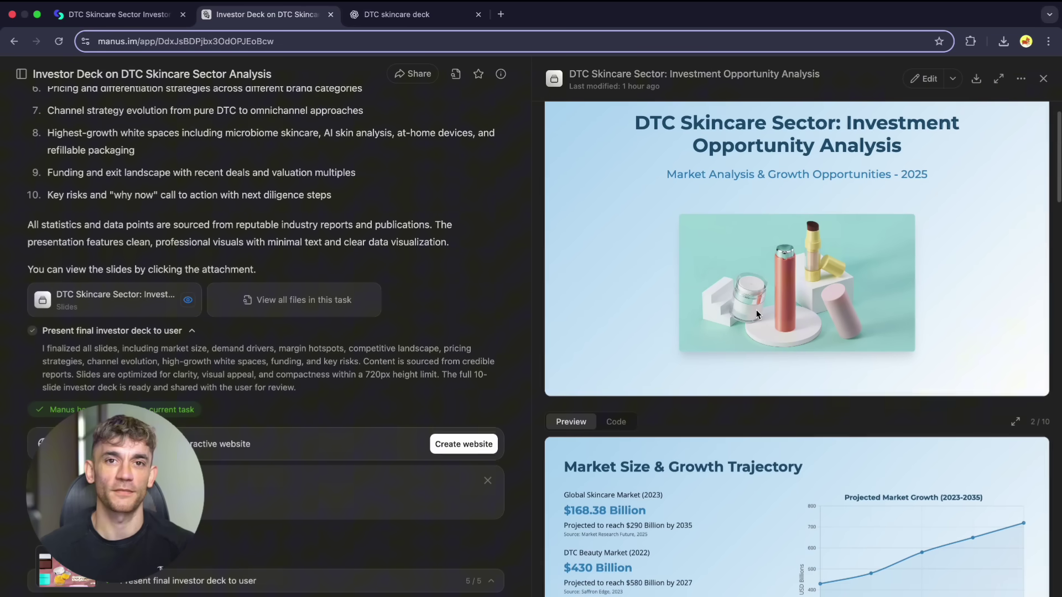
scroll(756, 314, down, 5)
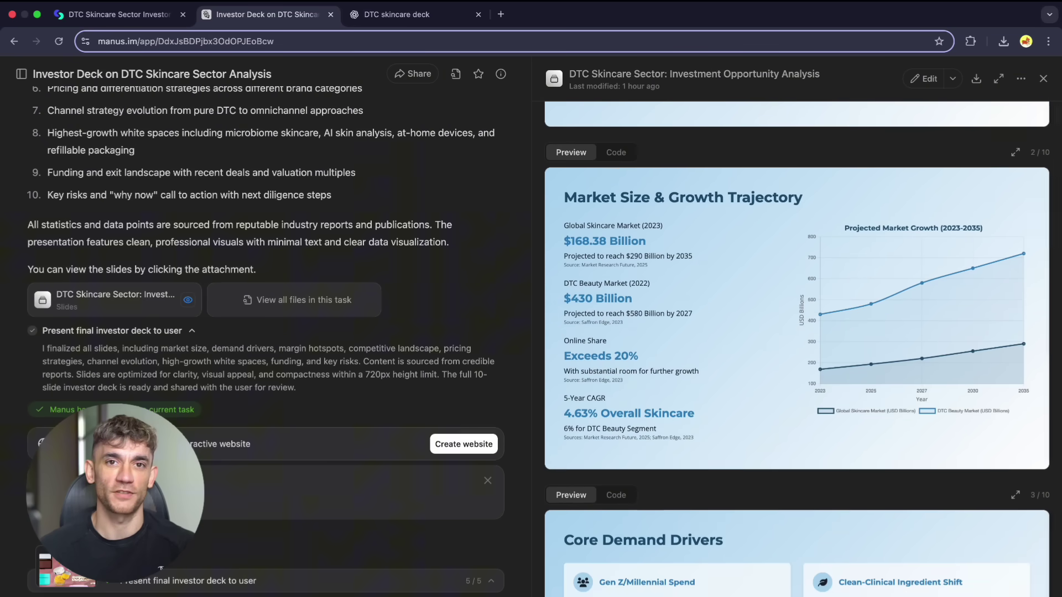
click(396, 14)
click(308, 177)
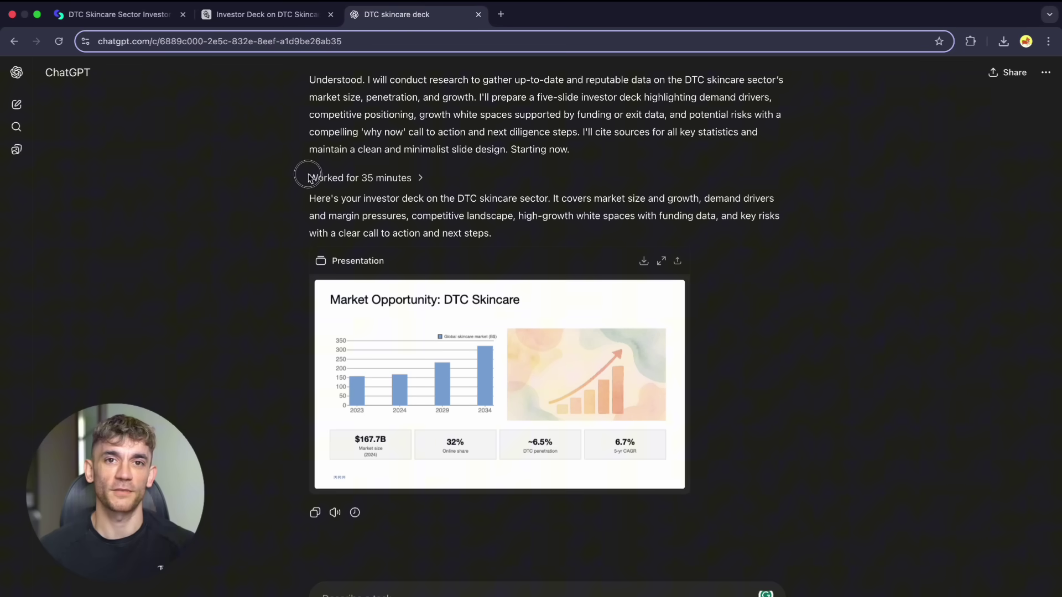
triple_click(308, 177)
mouse_move(470, 404)
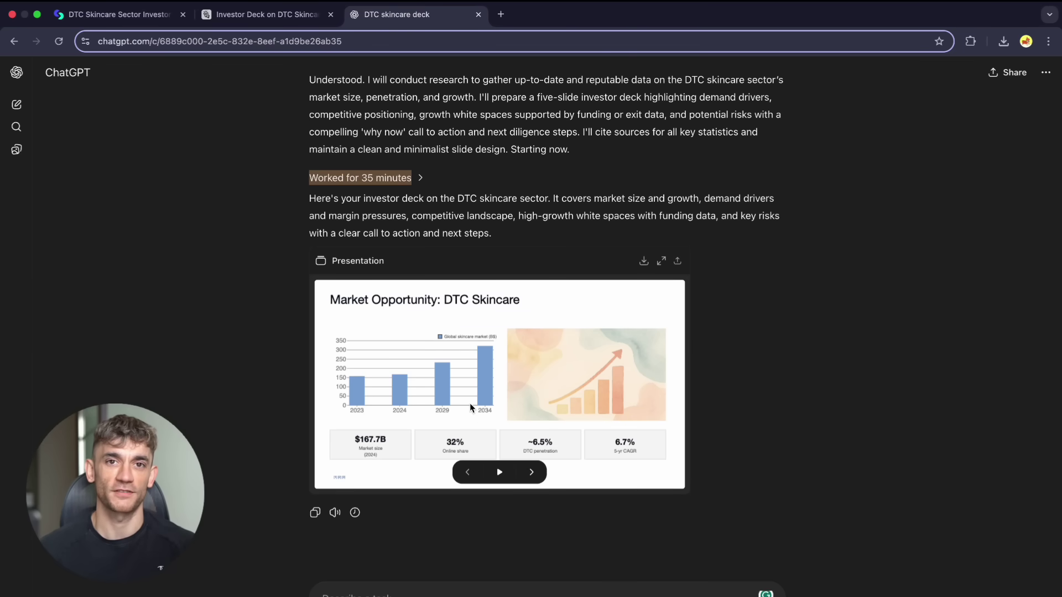
click(502, 469)
key(Right)
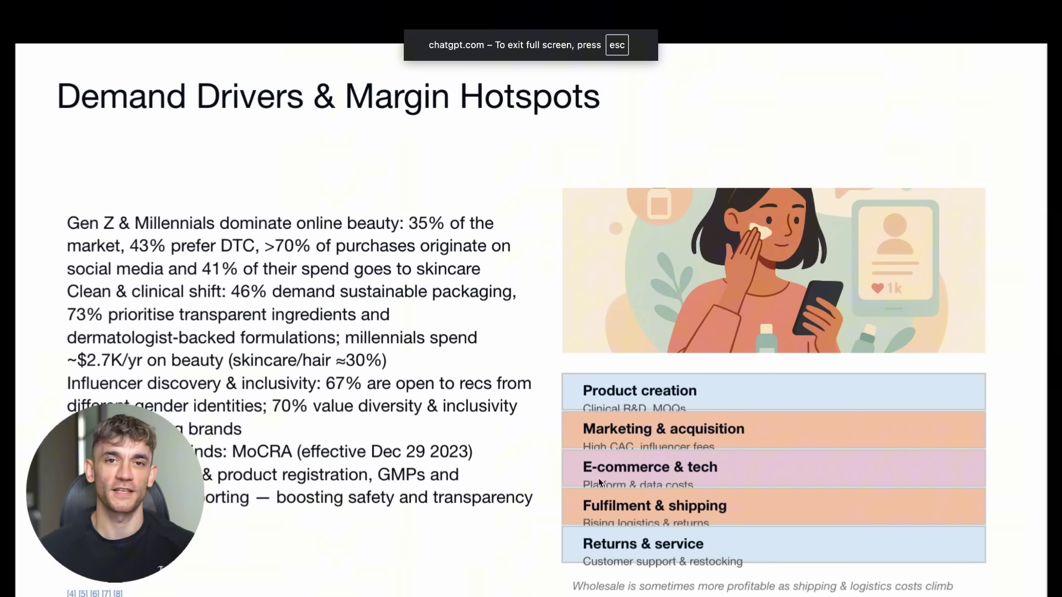
key(Right)
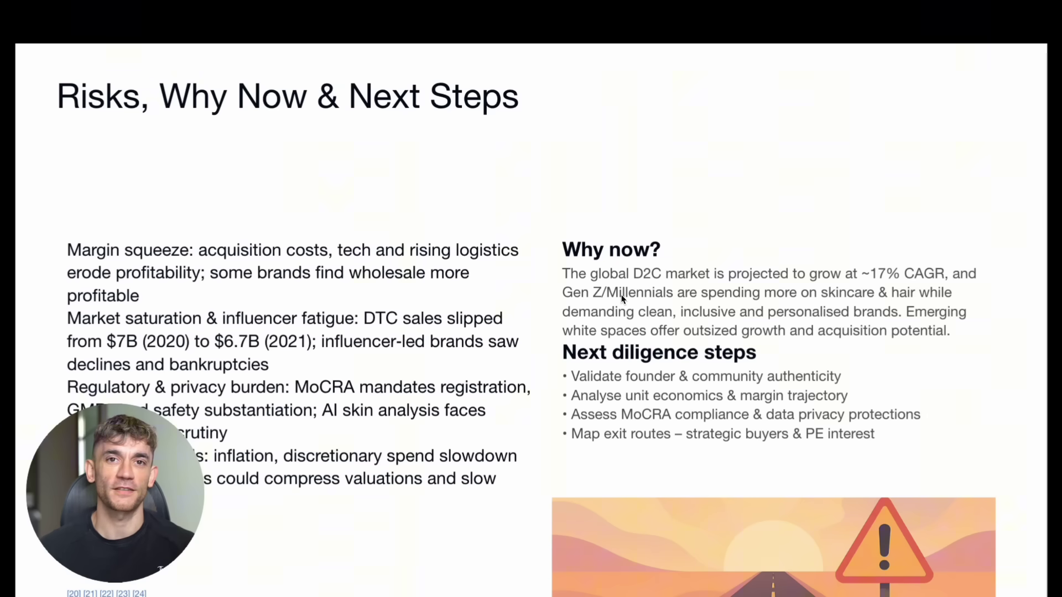
key(Escape)
scroll(533, 411, down, 2)
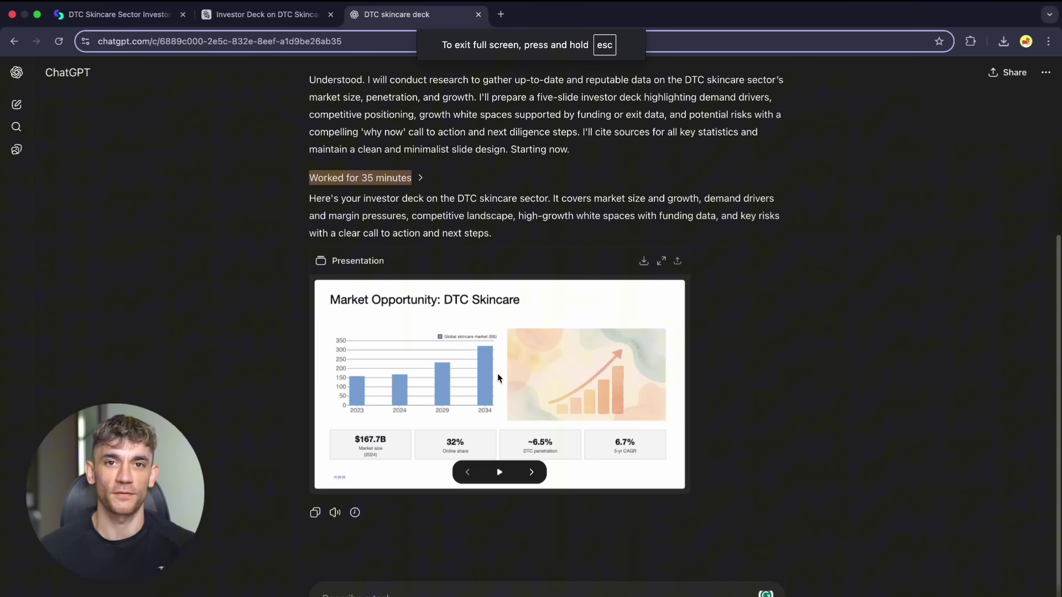
- Return to the Skywork deck and scroll its slide panel down and back up
click(118, 15)
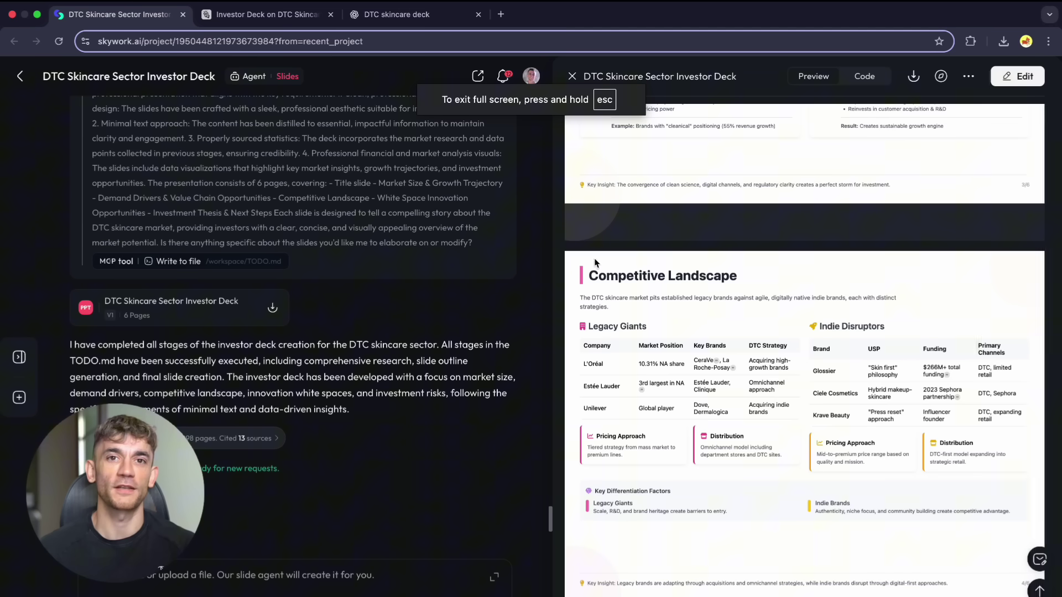
scroll(799, 476, down, 3)
scroll(799, 475, down, 12)
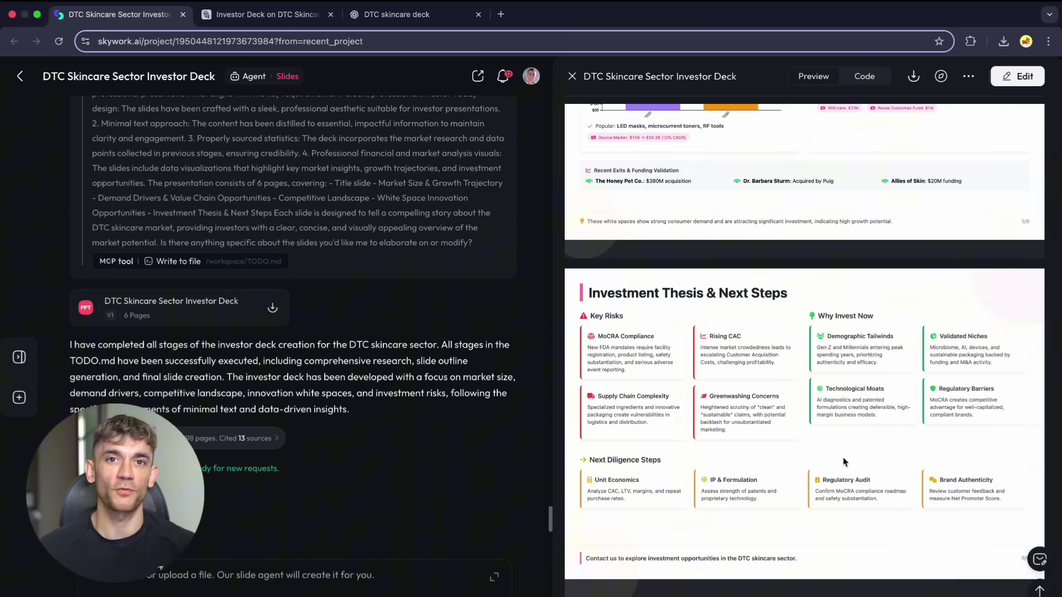
scroll(879, 416, up, 5)
scroll(885, 387, up, 5)
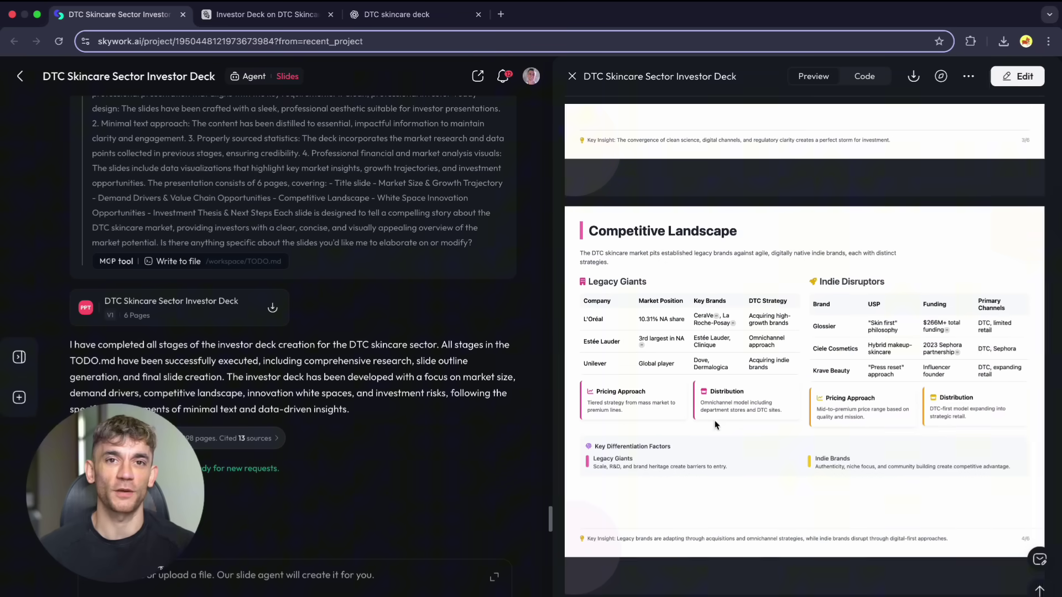
scroll(884, 439, up, 8)
scroll(879, 450, down, 4)
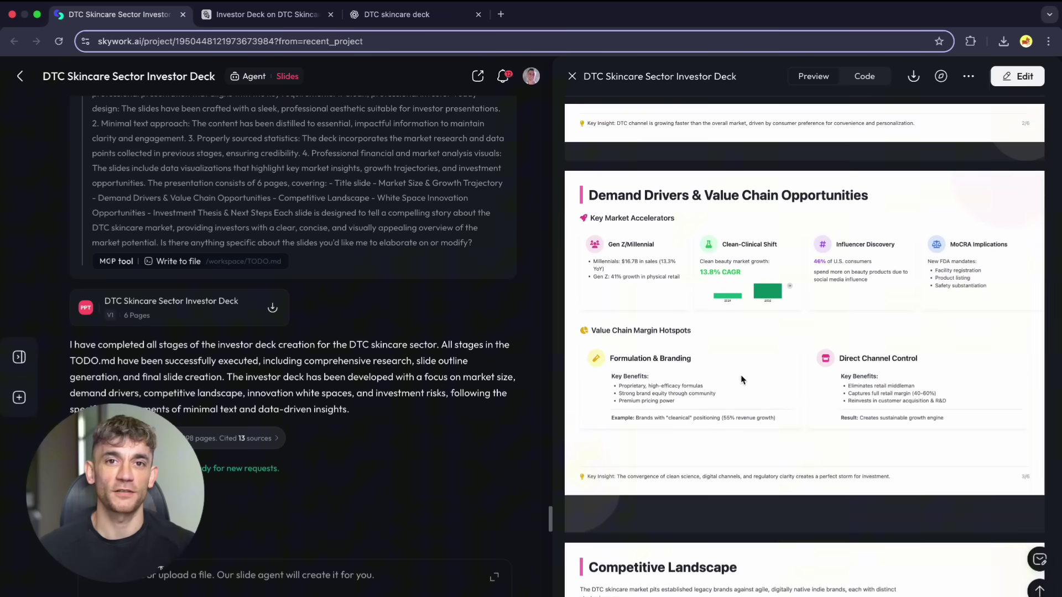
scroll(928, 237, up, 6)
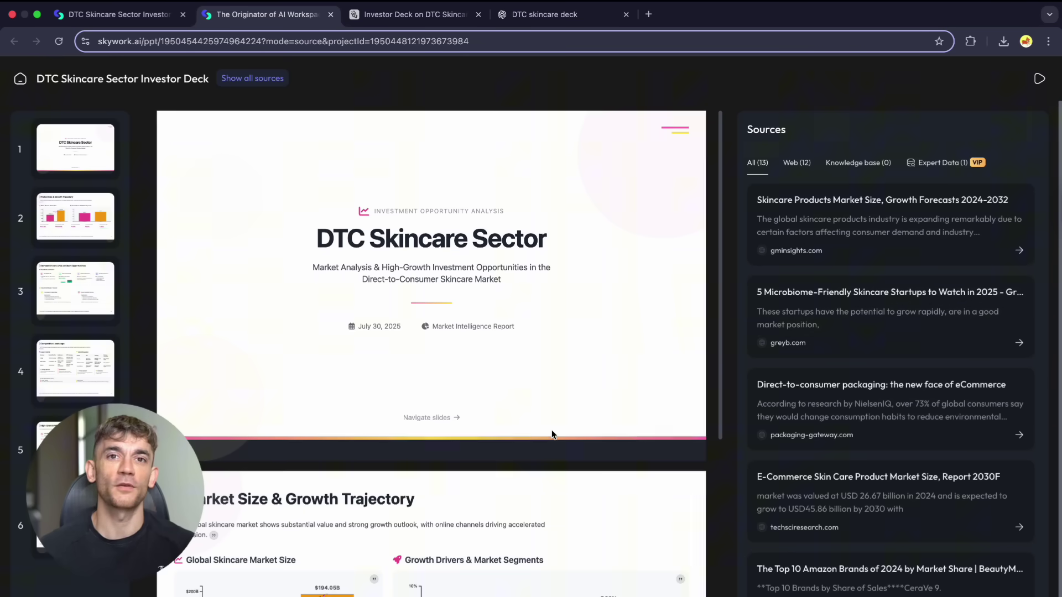
- Scroll all six slides beside the 13 sources, ending on Investment Thesis & Next Steps
scroll(552, 434, down, 5)
scroll(552, 435, down, 1)
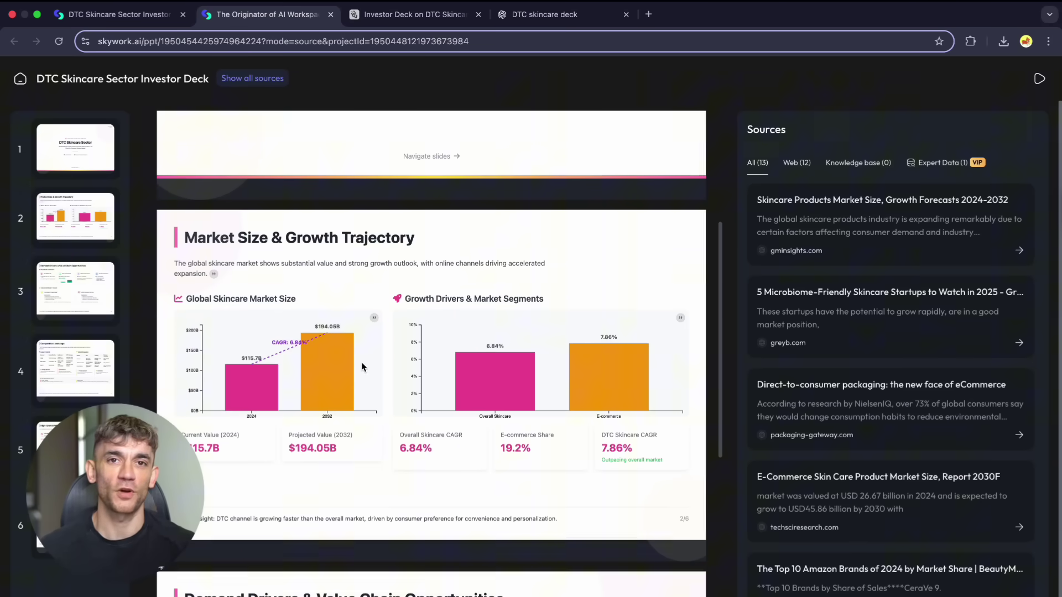
scroll(487, 365, down, 1)
scroll(487, 365, down, 7)
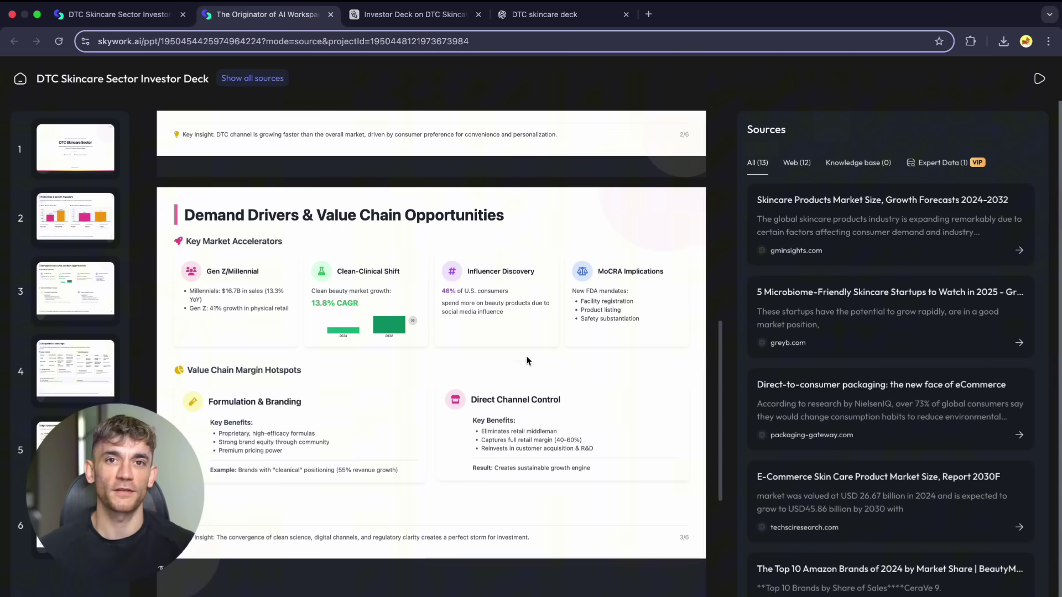
scroll(461, 383, down, 9)
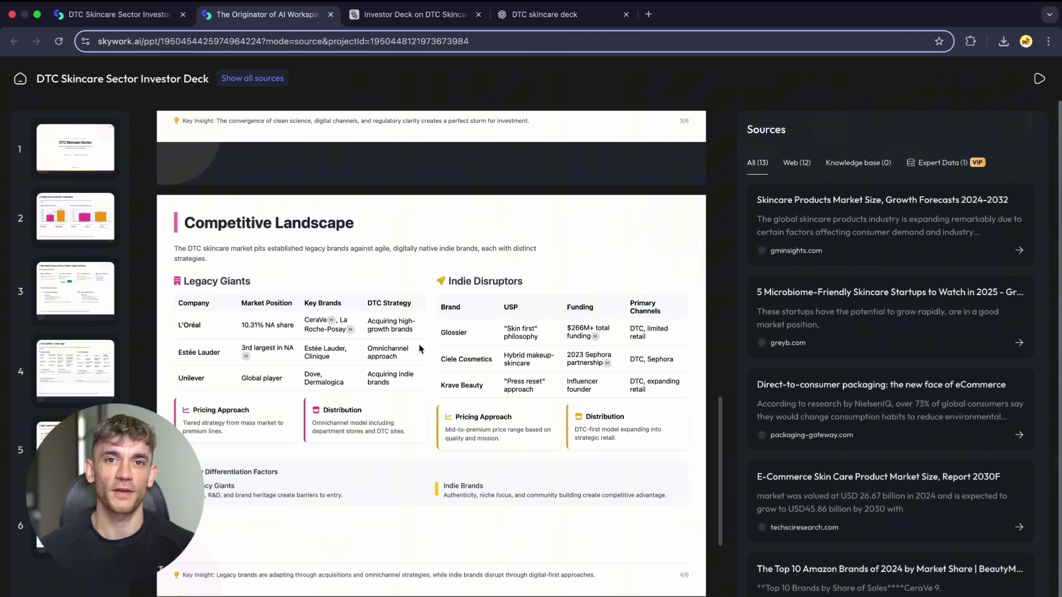
scroll(392, 326, down, 8)
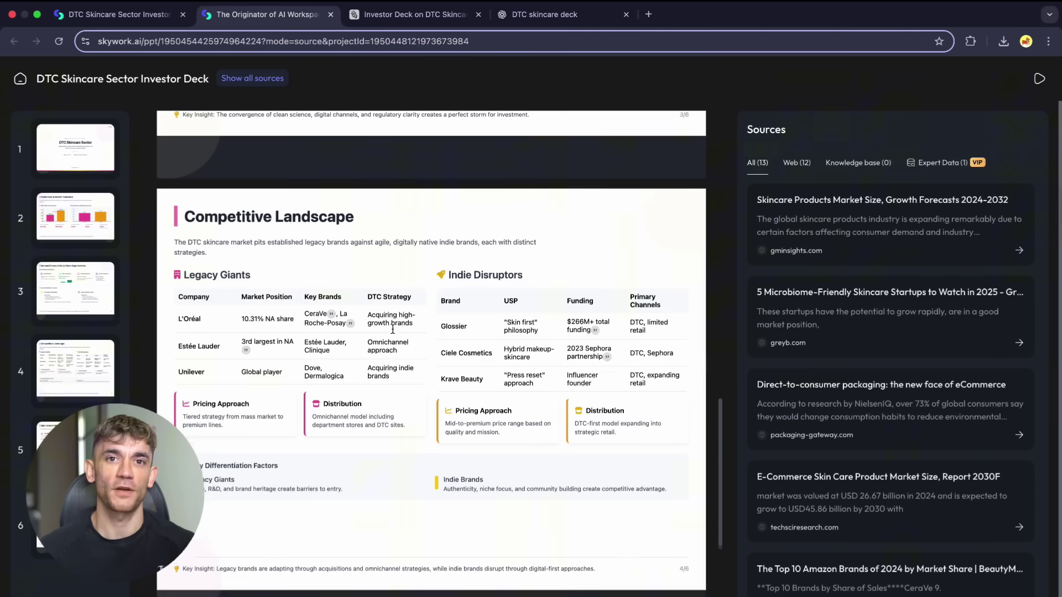
scroll(393, 333, down, 1)
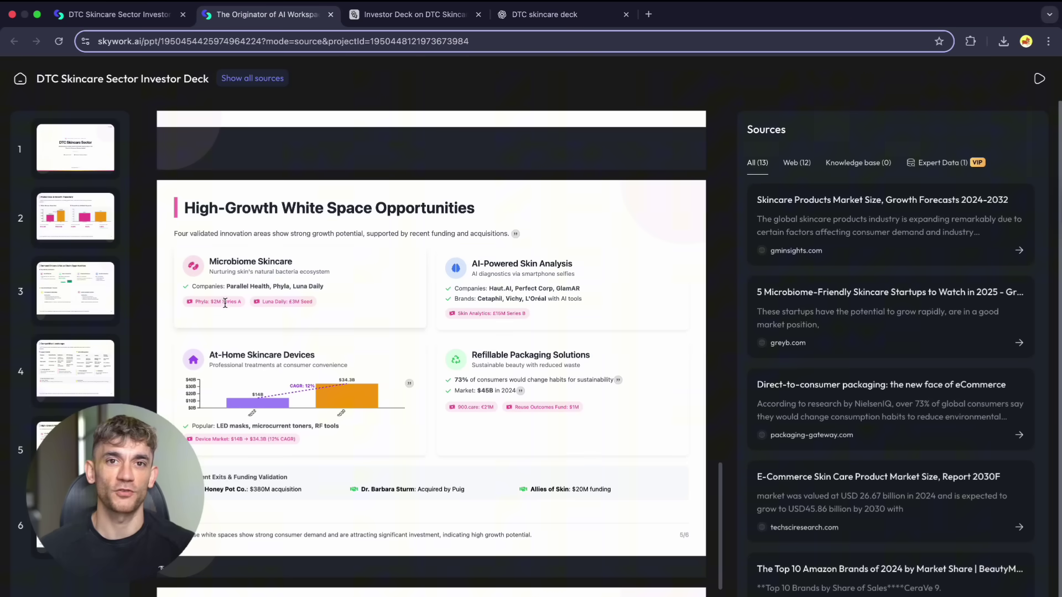
scroll(425, 446, down, 6)
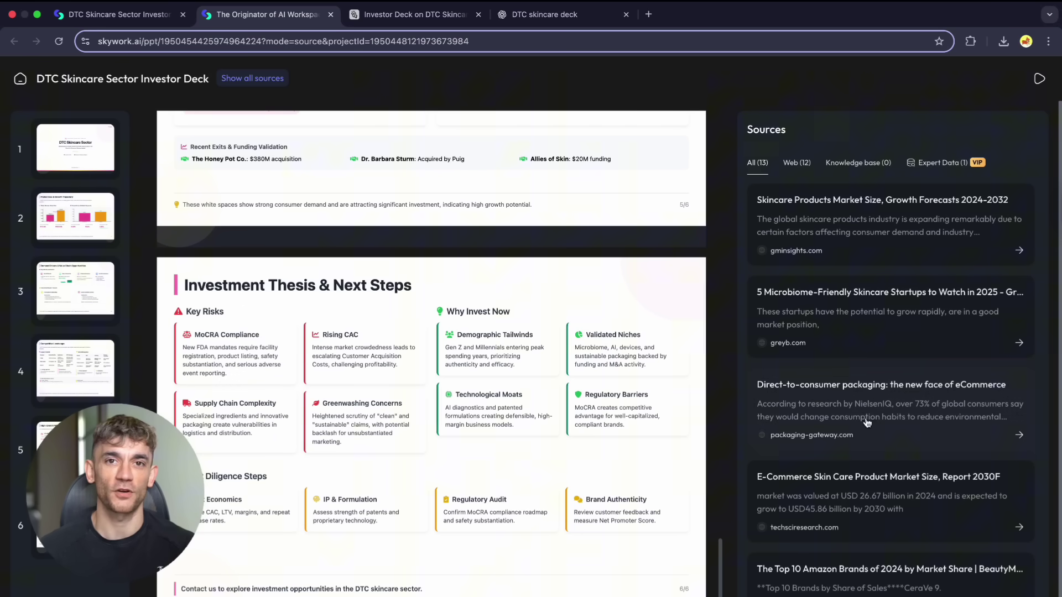
- Scroll the citations, apply the Web (12) source filter, and scroll the deck back up to slide 5
scroll(914, 318, down, 6)
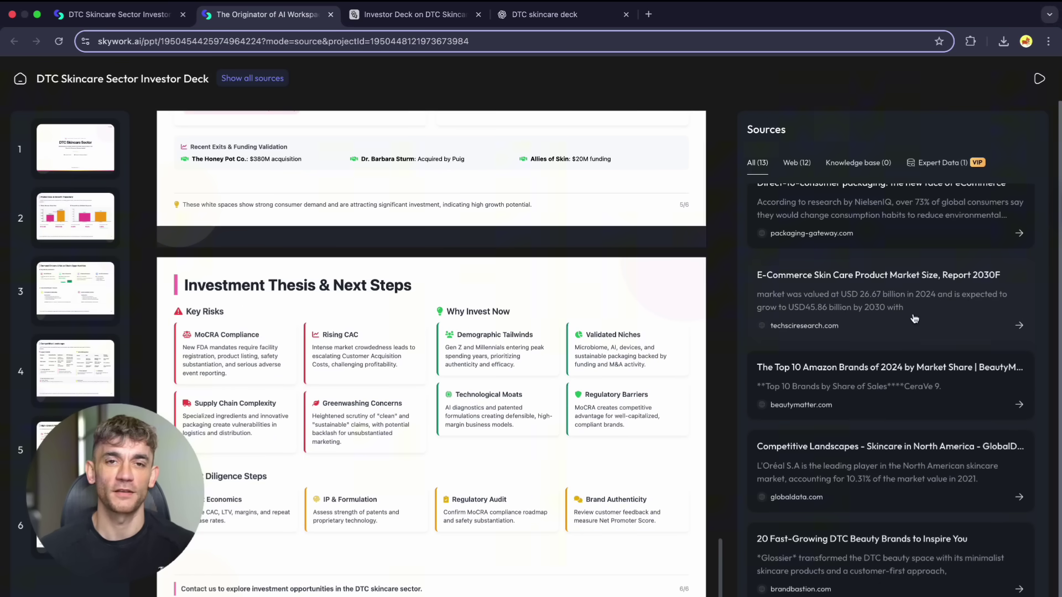
scroll(914, 318, down, 7)
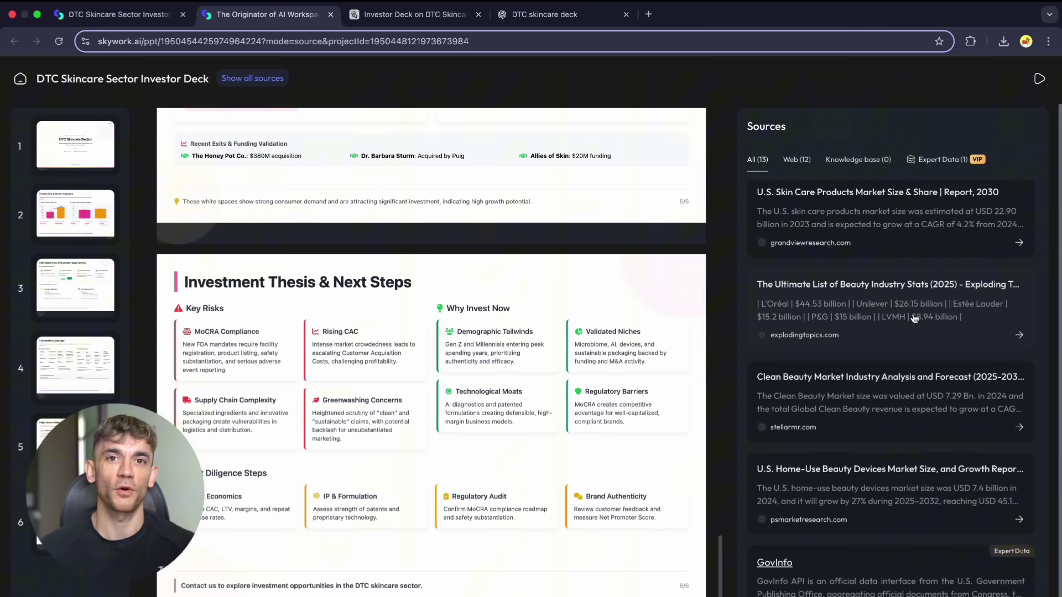
scroll(859, 322, up, 13)
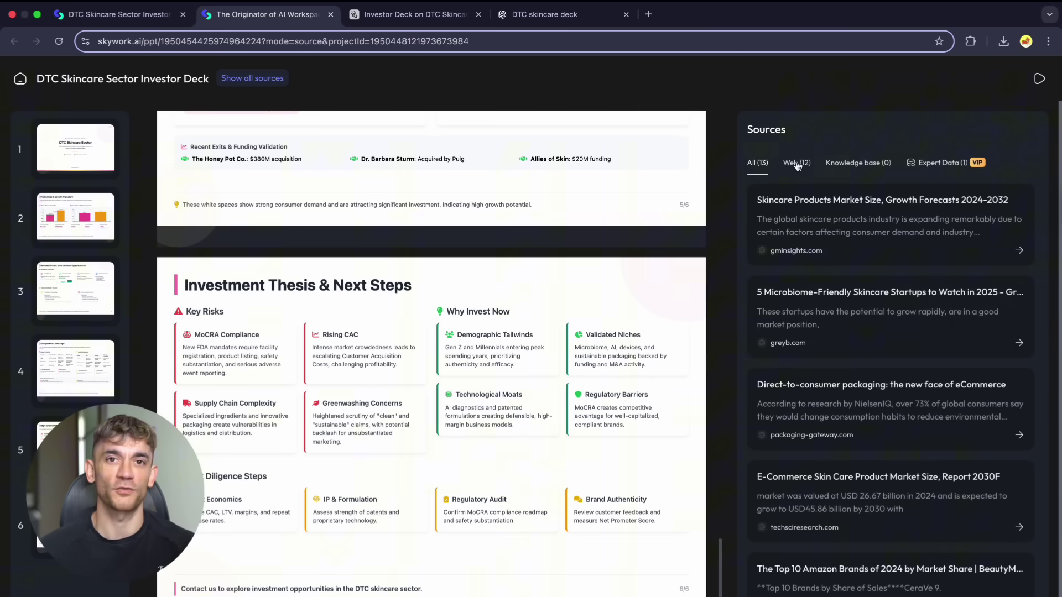
click(797, 164)
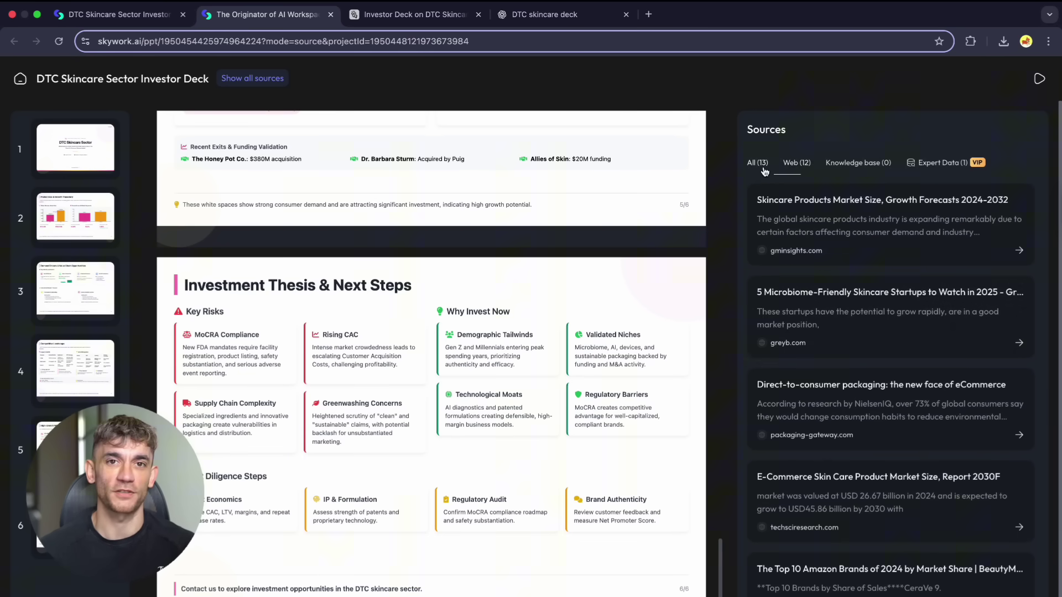
scroll(483, 356, up, 3)
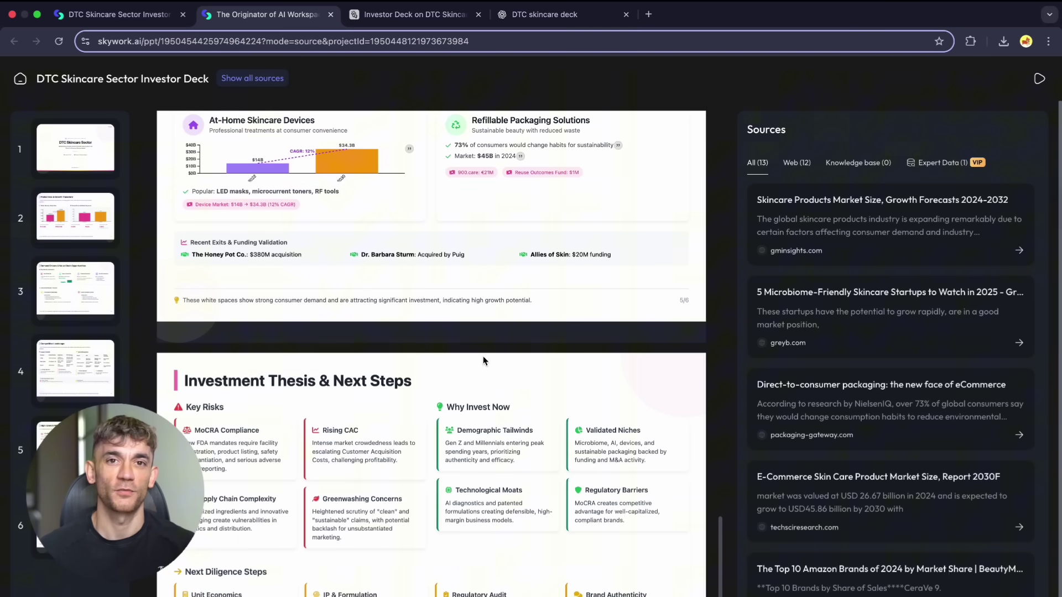
scroll(483, 360, up, 7)
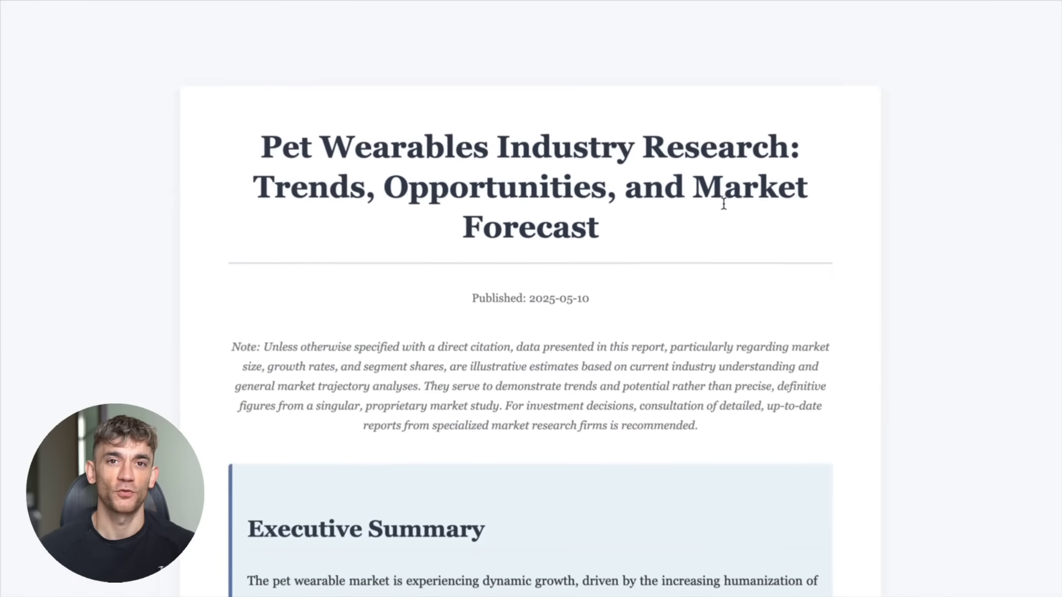
- Scroll past the Iceland slides demo and enter 'Merge all sales data and analysis.' in the Sheets agent
scroll(719, 207, down, 15)
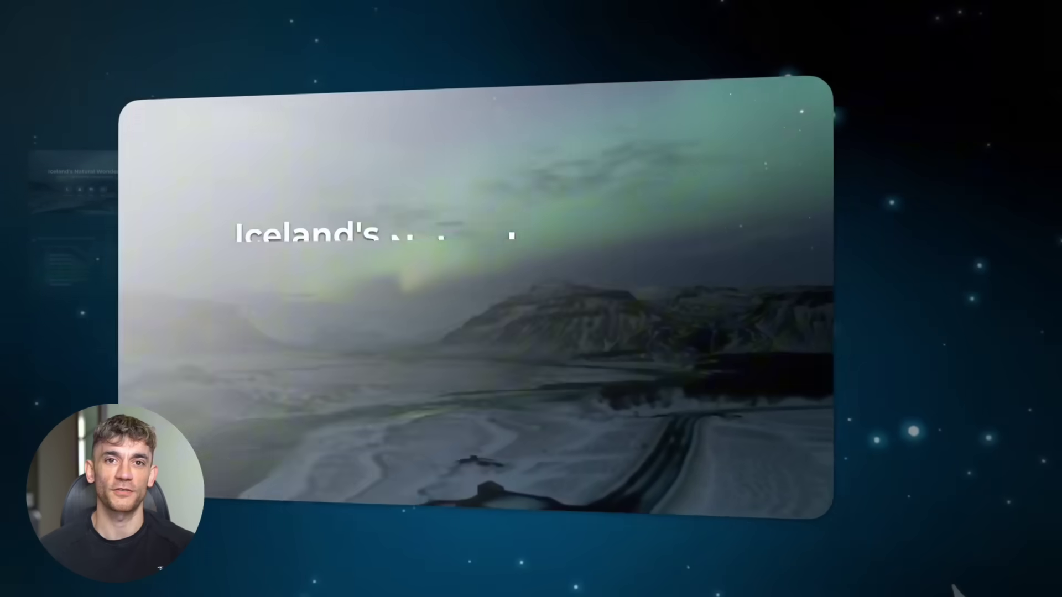
scroll(954, 589, down, 10)
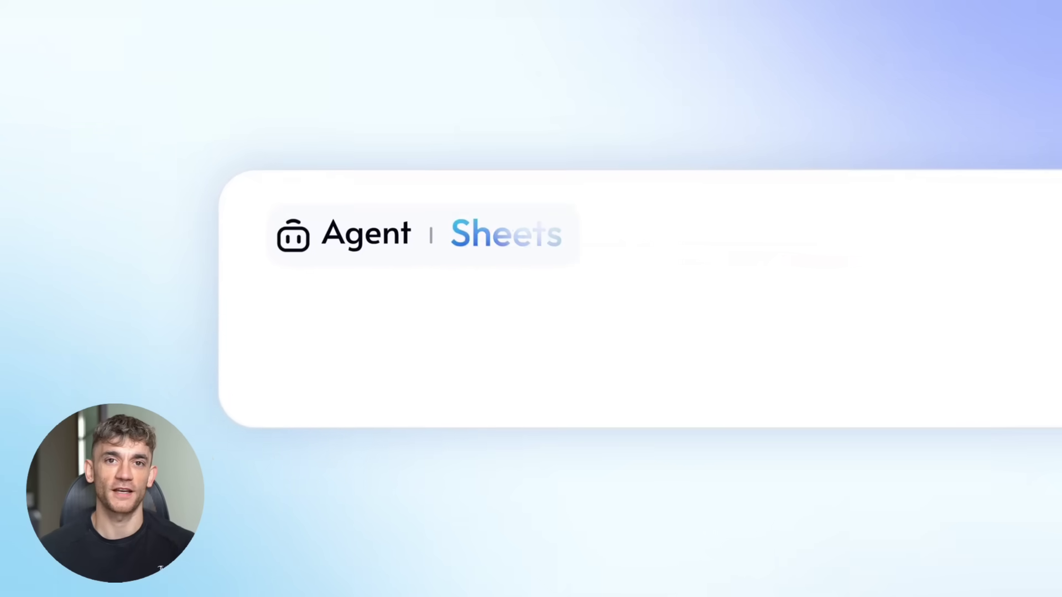
text(Merge all sal)
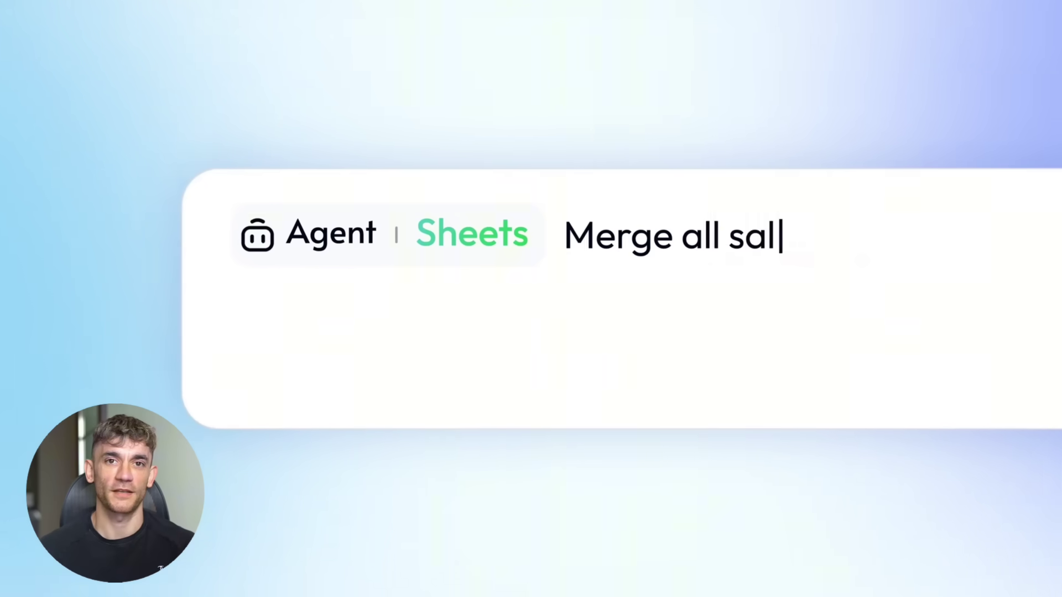
text(es data and analysis.)
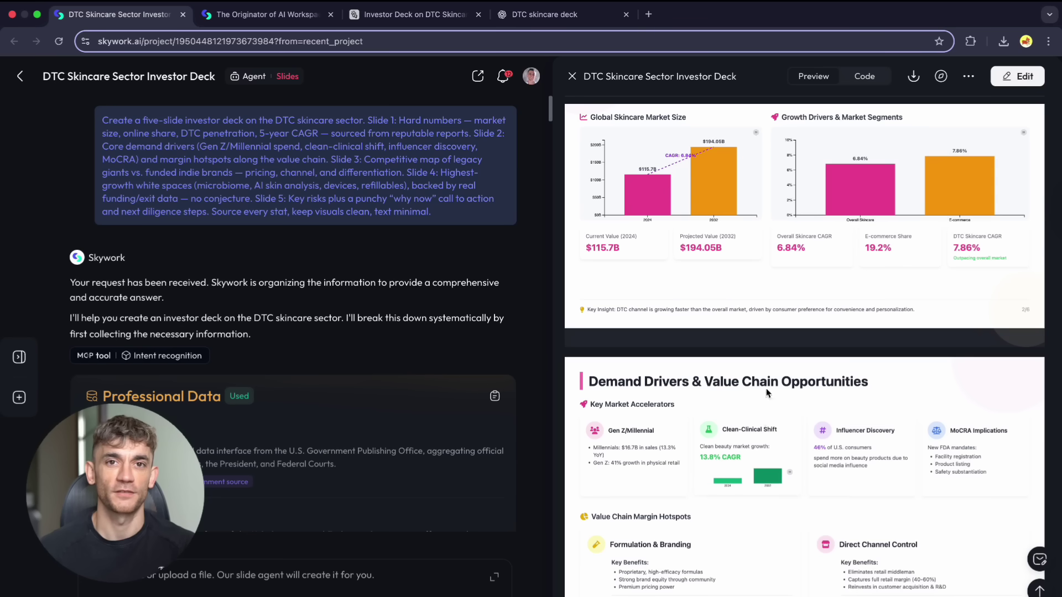
scroll(764, 345, down, 5)
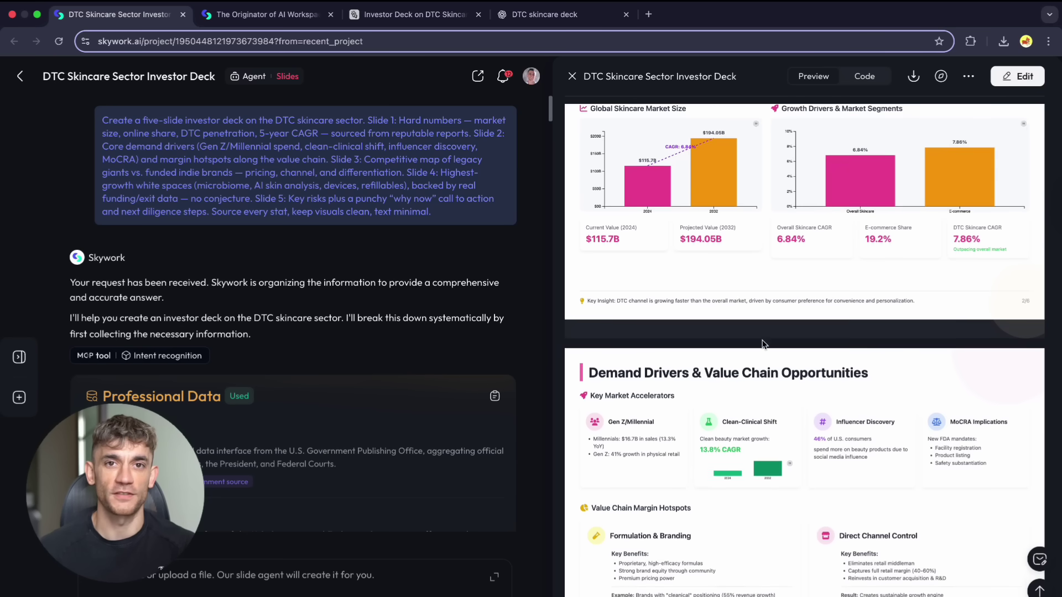
scroll(764, 344, up, 15)
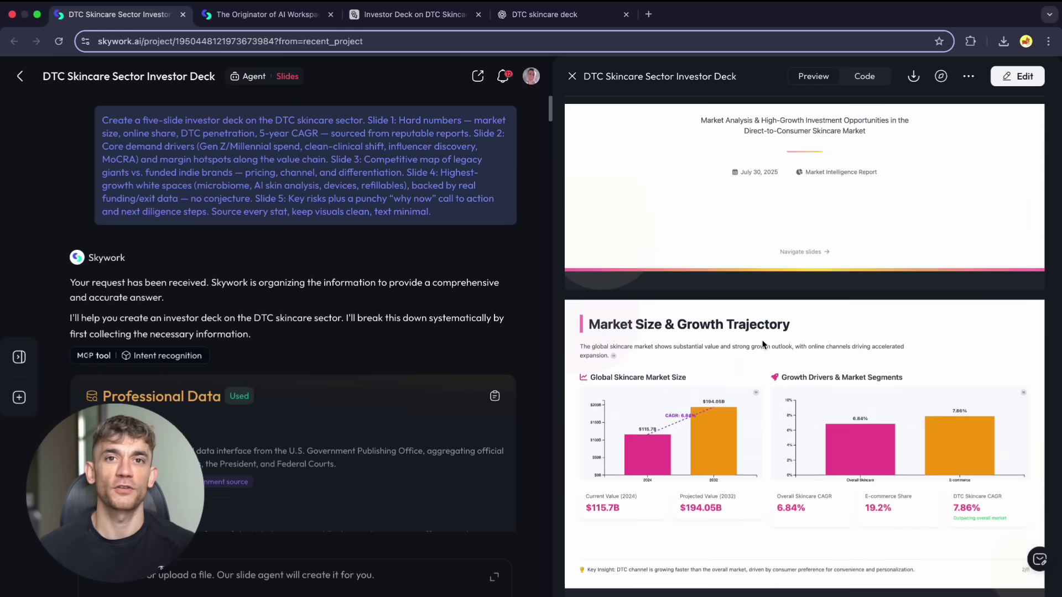
click(434, 22)
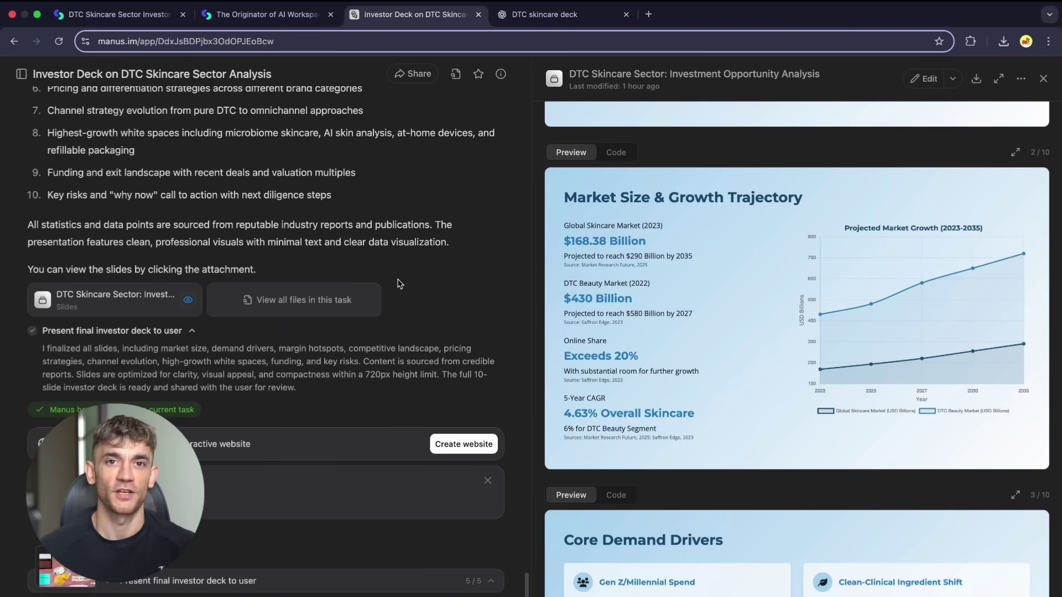
scroll(399, 284, up, 2)
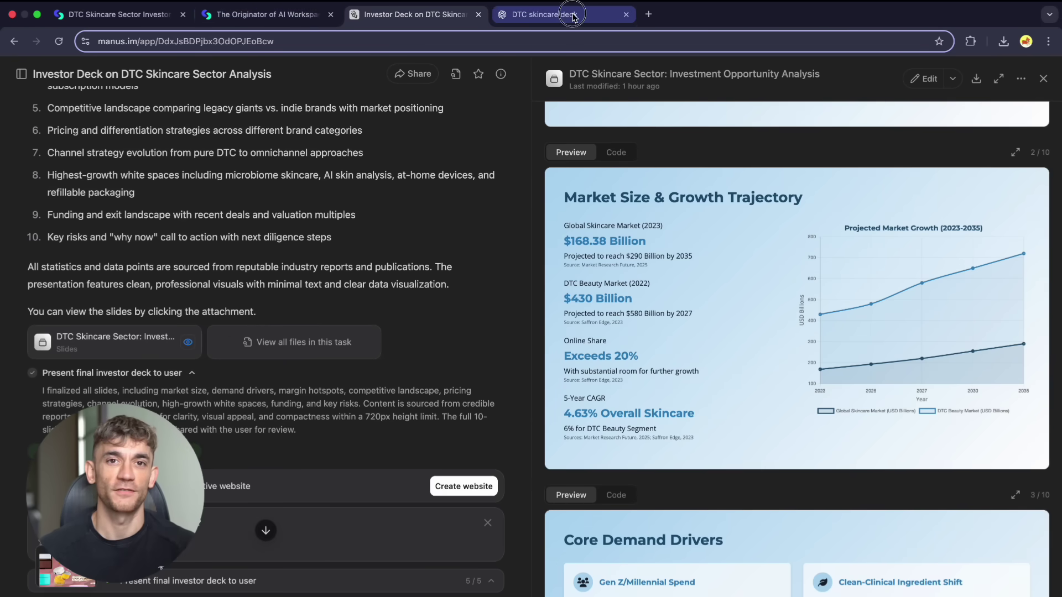
click(574, 17)
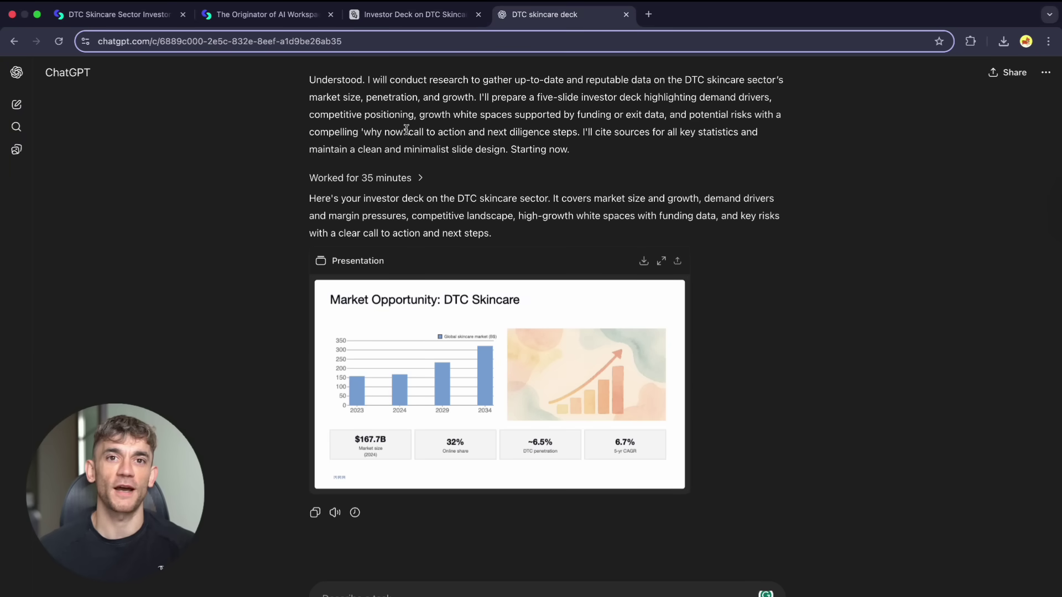
click(395, 20)
scroll(329, 384, down, 2)
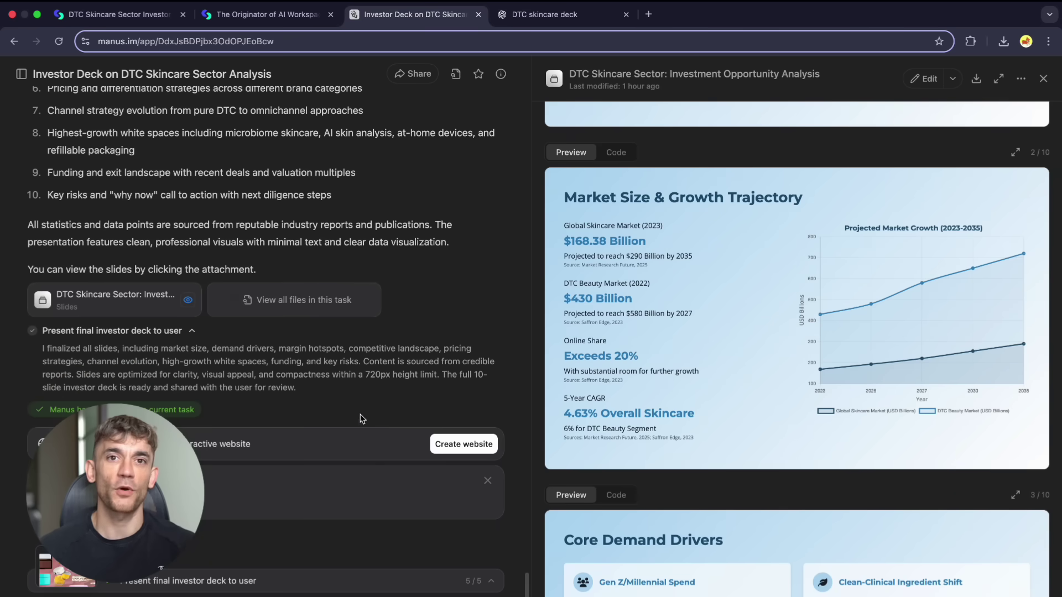
scroll(633, 504, down, 15)
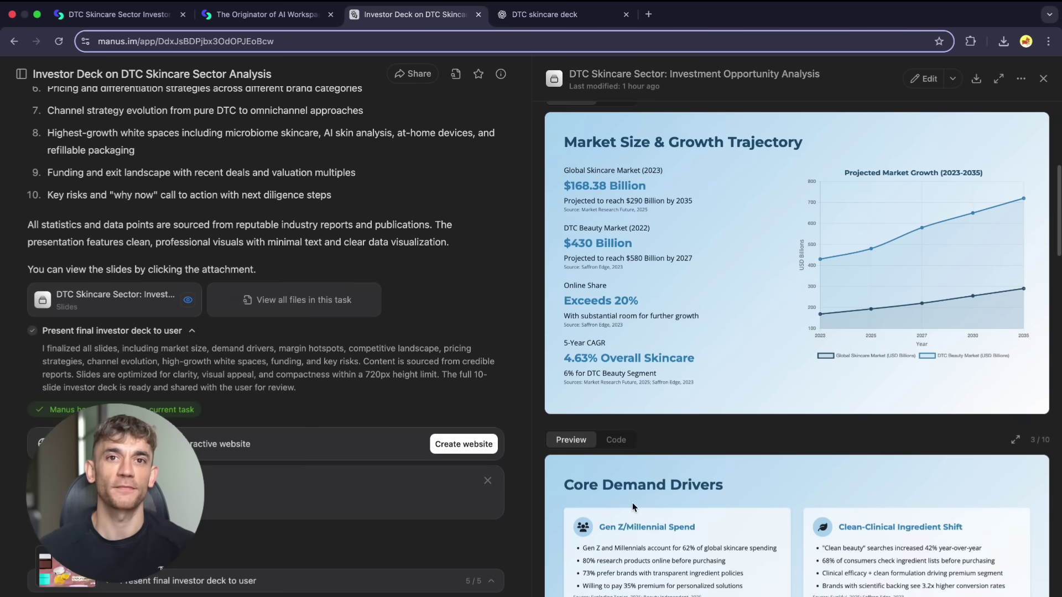
scroll(633, 503, down, 20)
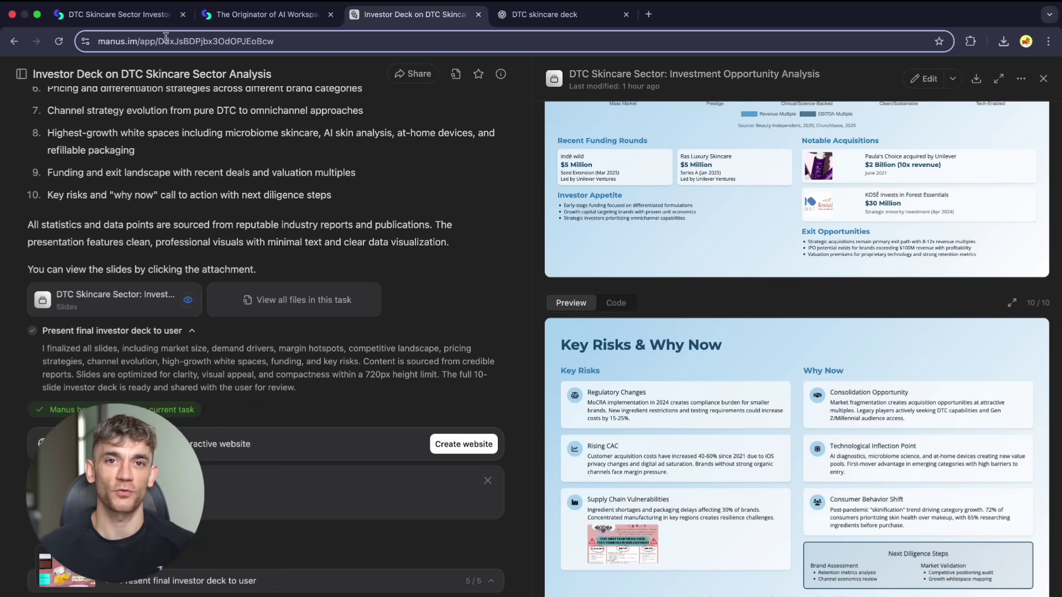
click(156, 19)
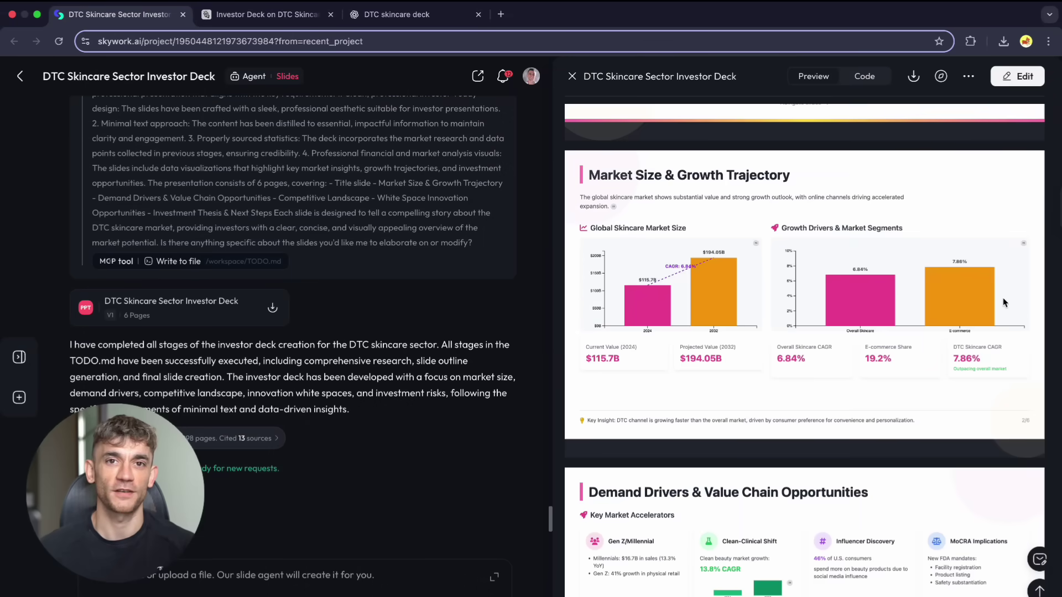
- Scroll through the six-page deck to the Market Size & Growth Trajectory slide ($115.7B to $194.05B)
scroll(881, 257, down, 6)
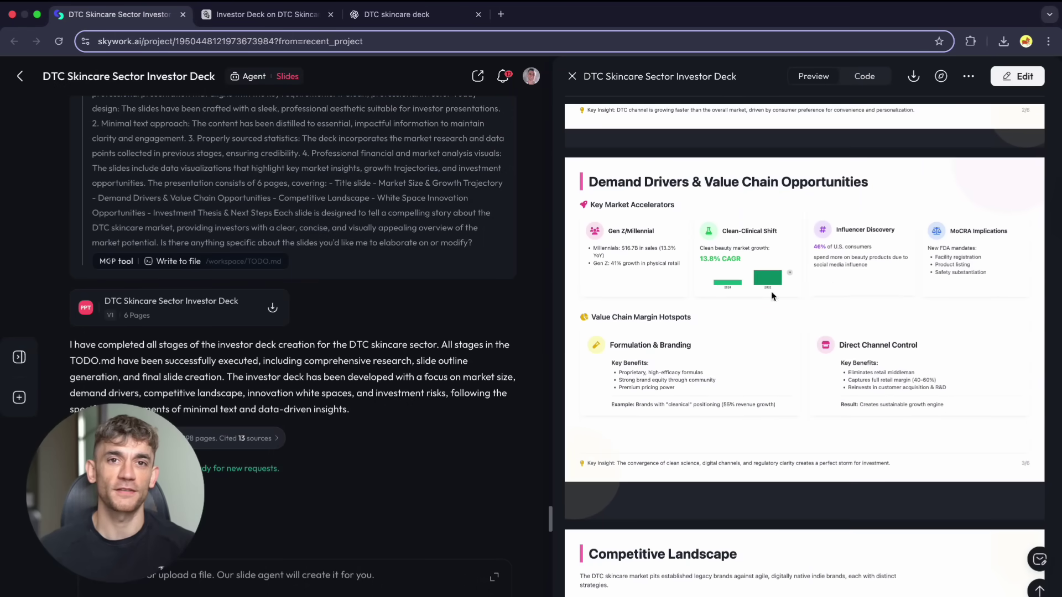
scroll(846, 377, down, 6)
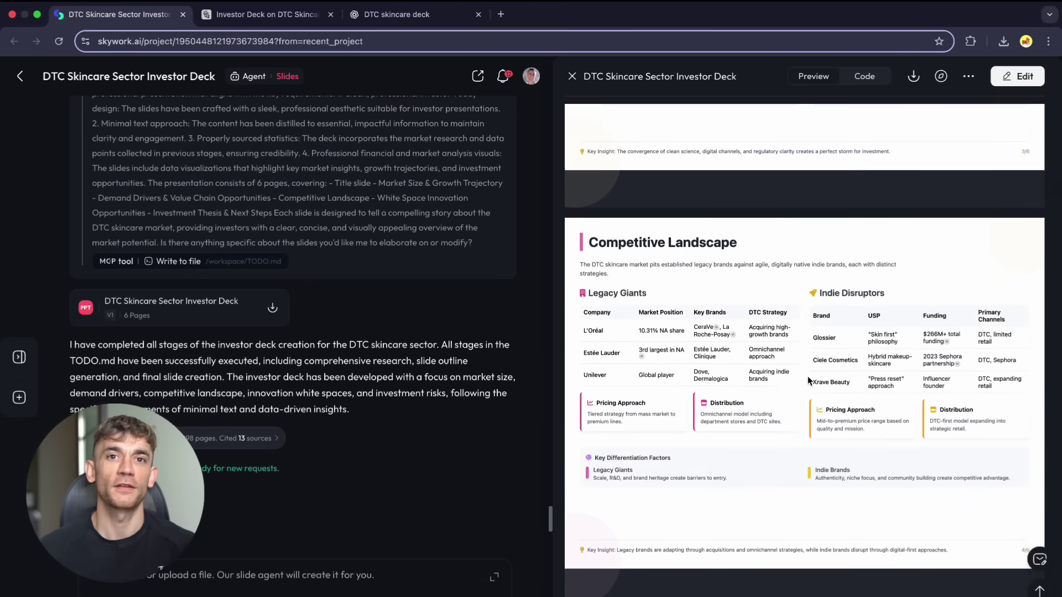
scroll(856, 350, down, 6)
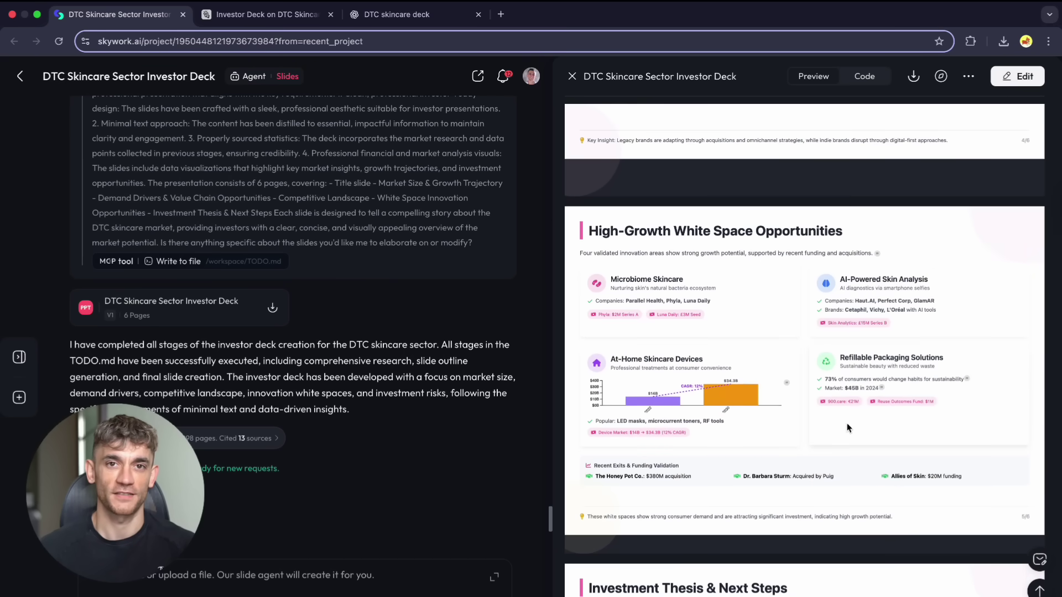
scroll(827, 401, down, 5)
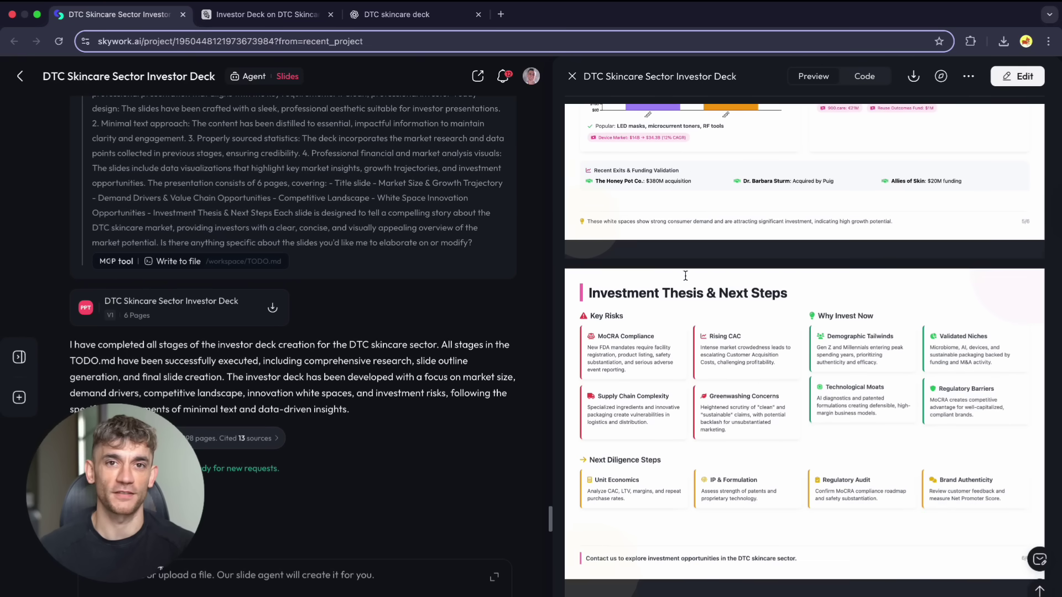
scroll(688, 274, up, 2)
scroll(688, 275, up, 12)
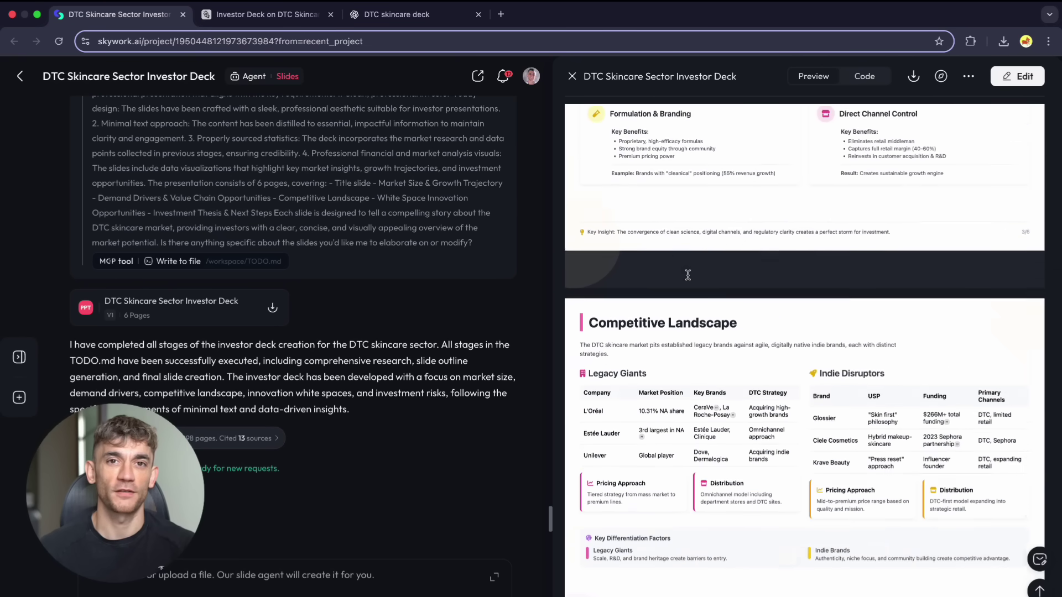
scroll(686, 280, up, 3)
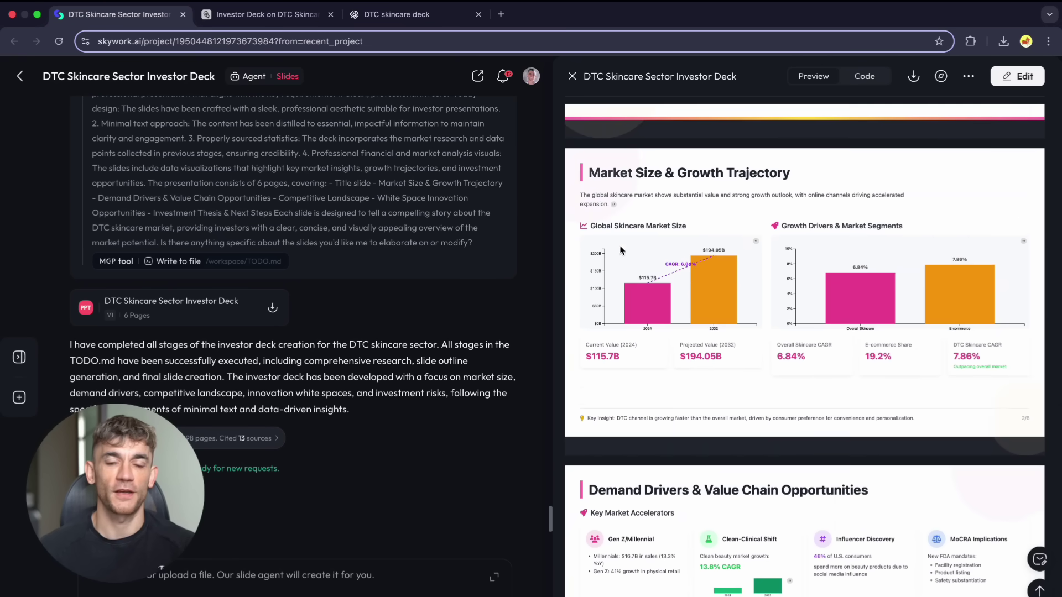